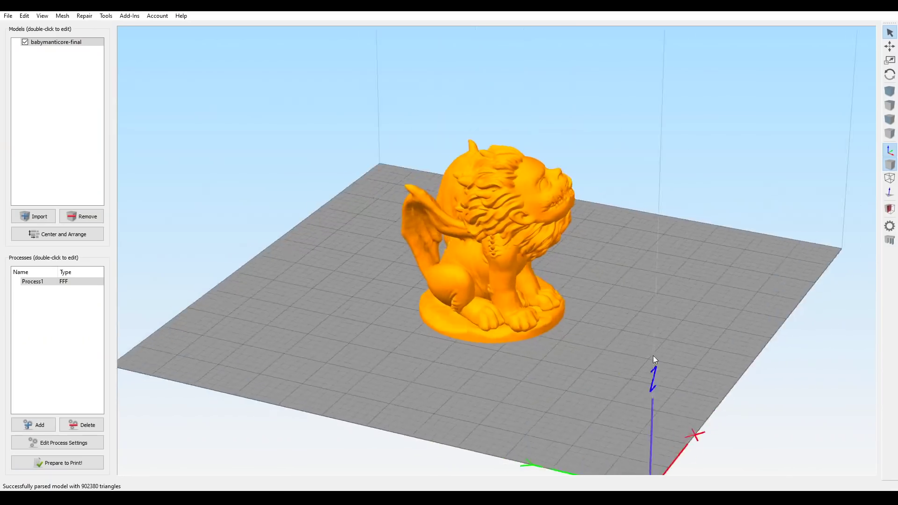
- Orbit the view around the babymanticore-final model, then slice it with Prepare to Print!
left_click_drag(653, 356, 209, 427)
left_click(57, 463)
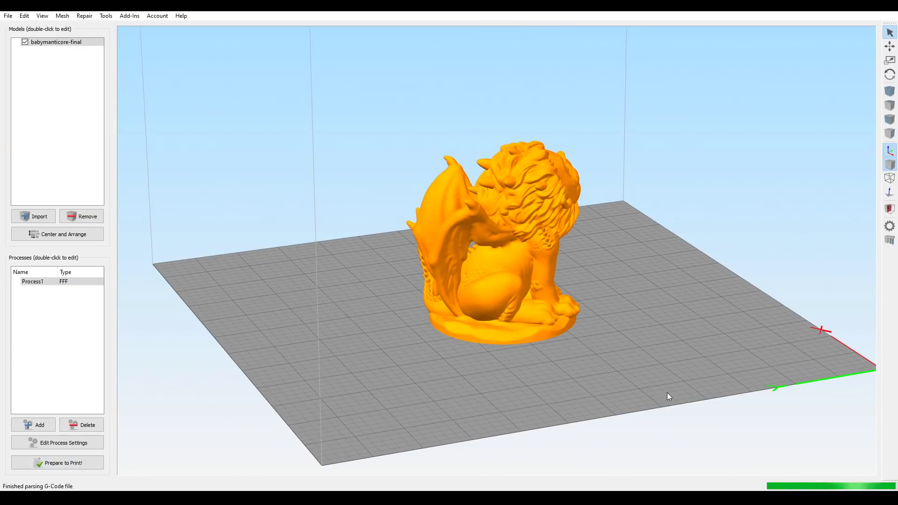
- Move the Show Max line range fully right so every sliced babymanticore layer is previewed
left_click_drag(361, 462, 879, 483)
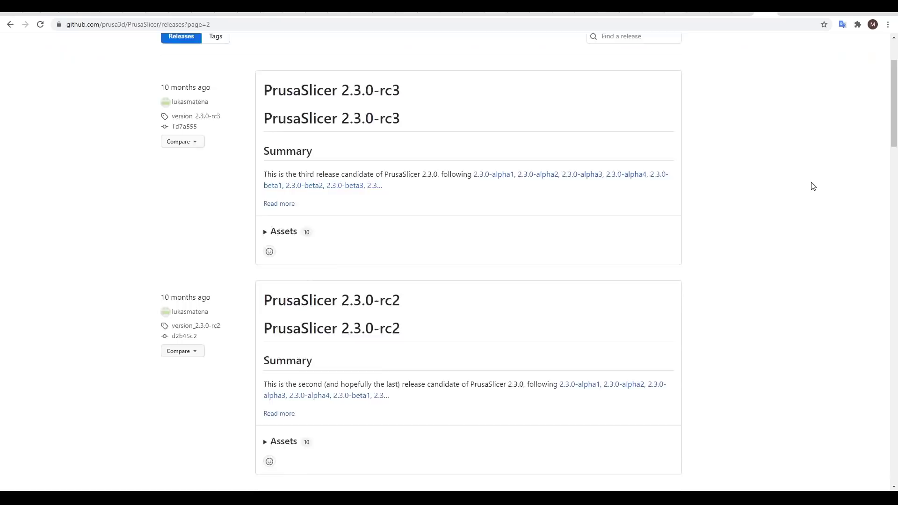
- Scroll through the PrusaSlicer release history and the Ultimaker Cura 4.11.0 release notes
scroll(812, 186, "down", 13)
scroll(812, 187, "down", 18)
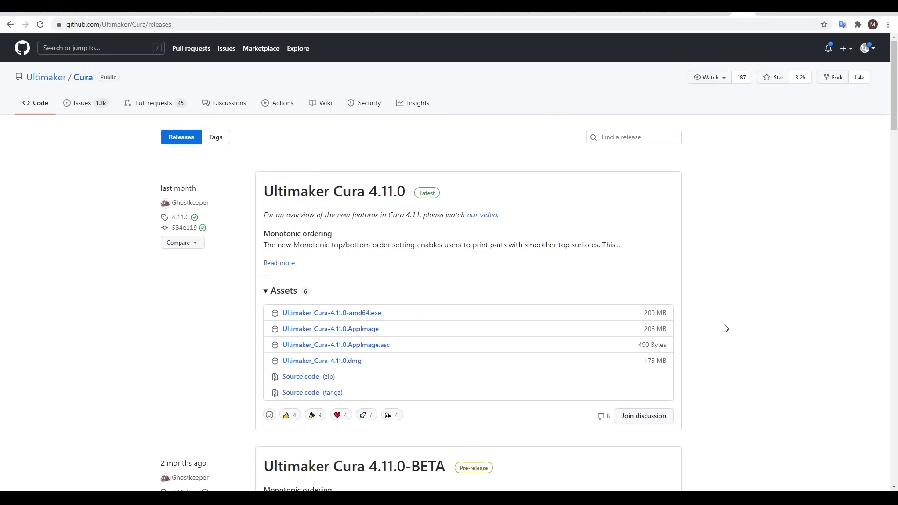
scroll(726, 328, "down", 13)
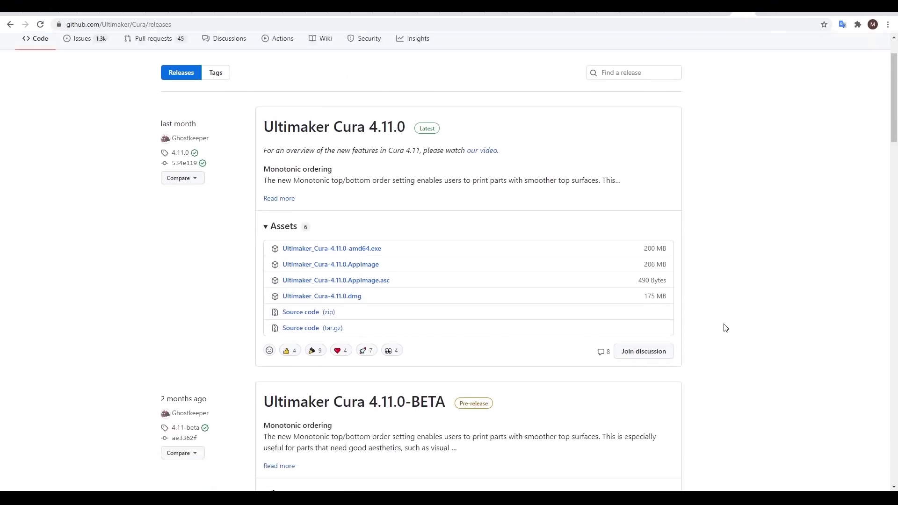
scroll(726, 328, "down", 2)
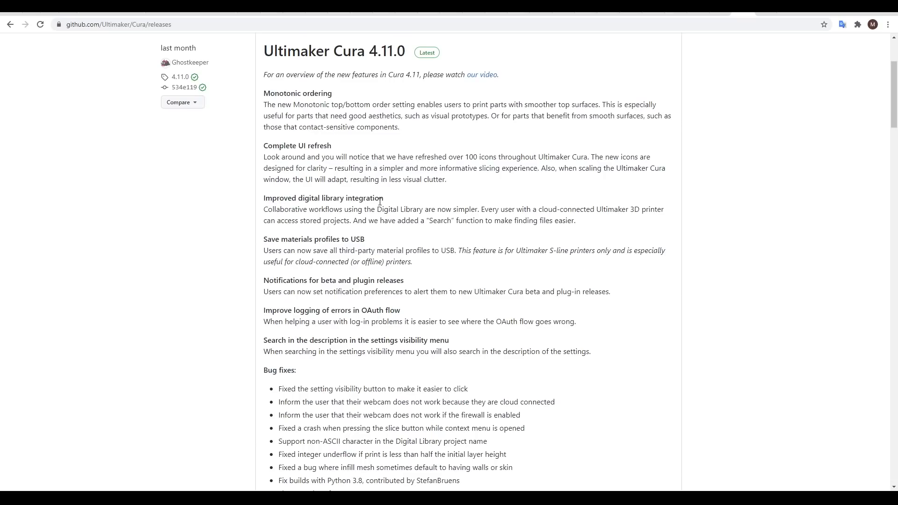
scroll(392, 332, "down", 4)
scroll(391, 332, "down", 6)
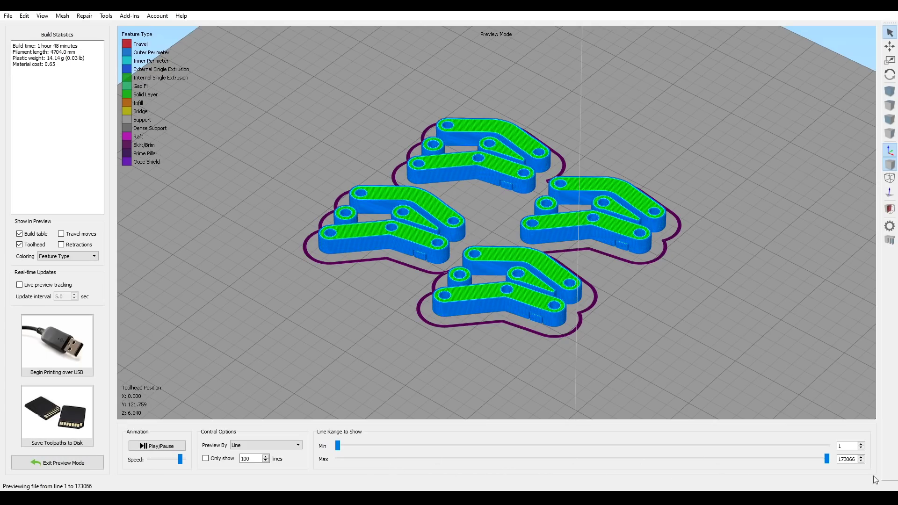
- Colour the preview by Movement Speed, then review the Layer, Additions, Infill, Support and Temperature settings
left_click(86, 257)
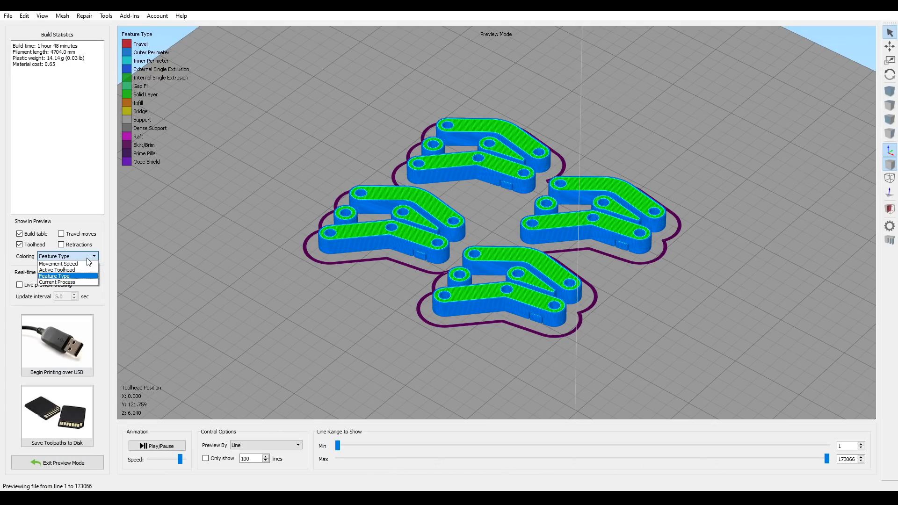
left_click(88, 264)
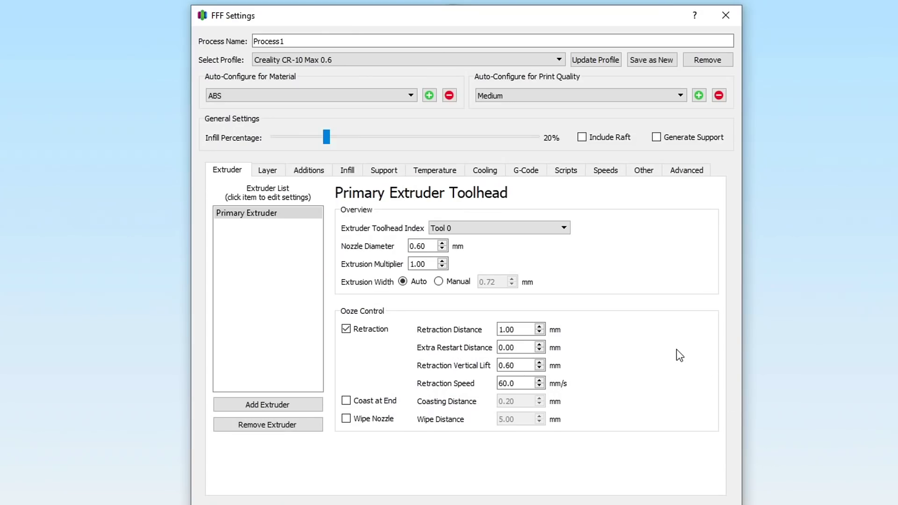
left_click(278, 171)
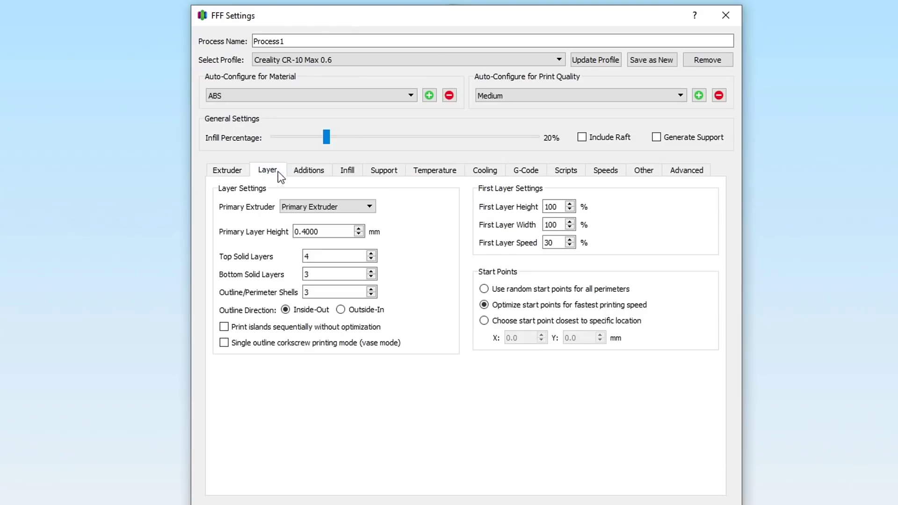
left_click(308, 172)
left_click(348, 171)
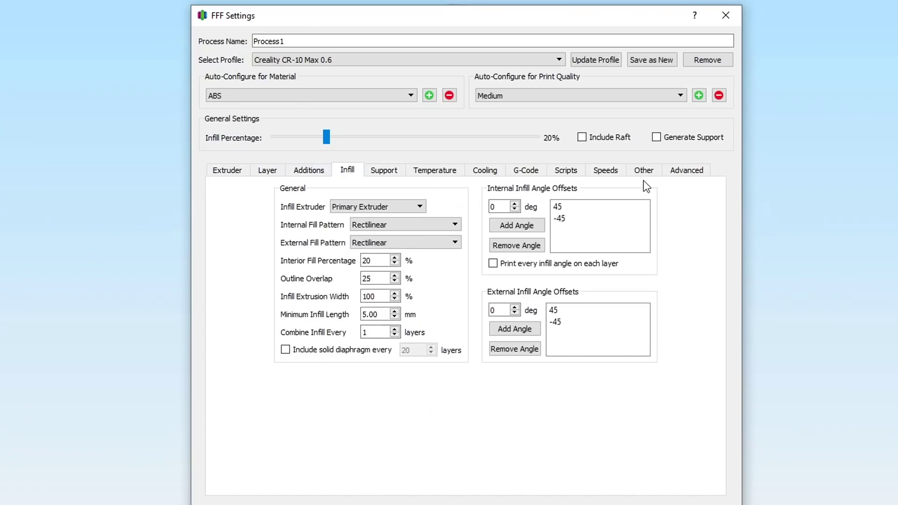
left_click(385, 172)
left_click(440, 172)
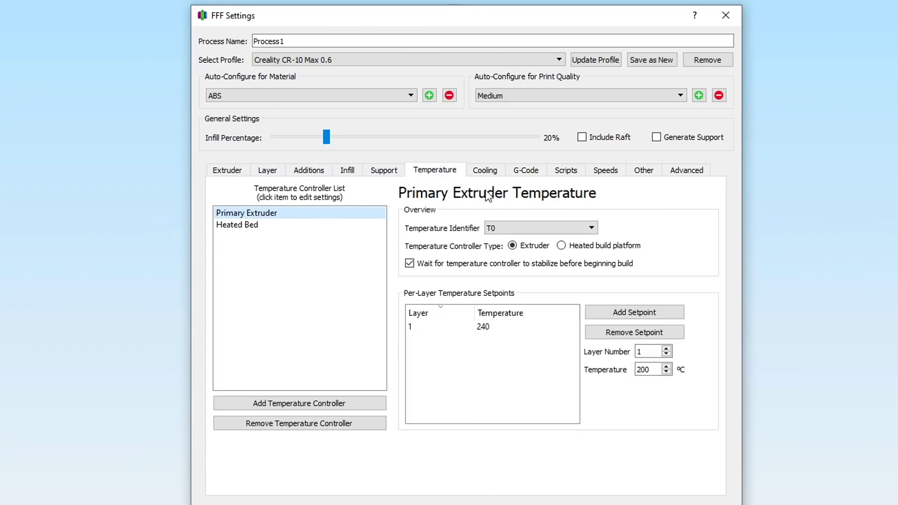
- Auto-configure the process for PLA material and Fast print quality
left_click(411, 96)
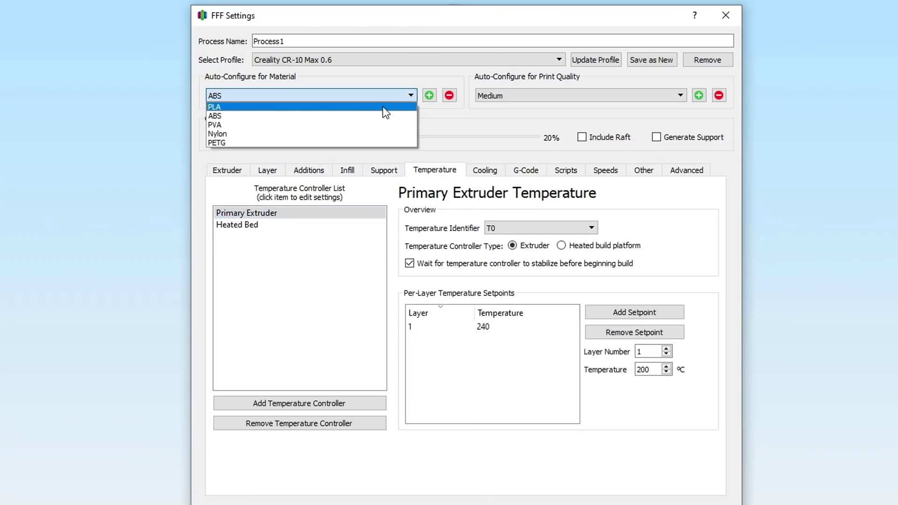
left_click(382, 107)
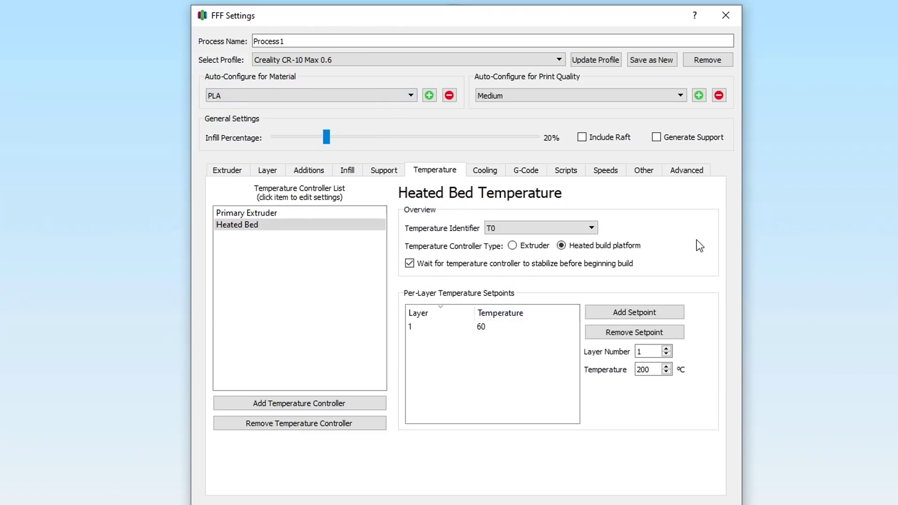
left_click(680, 96)
left_click(681, 106)
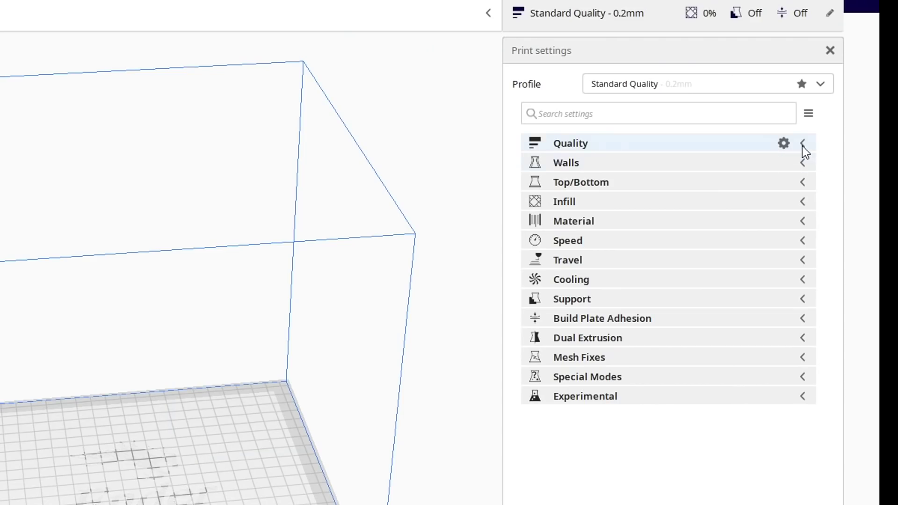
- Expand Quality, Material and Build Plate Adhesion settings, then search the settings for 'flow'
left_click(803, 145)
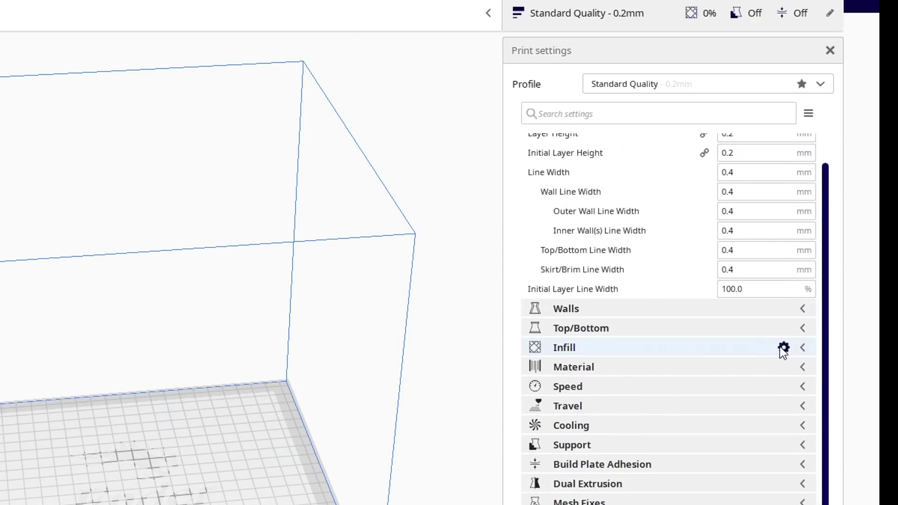
left_click(807, 368)
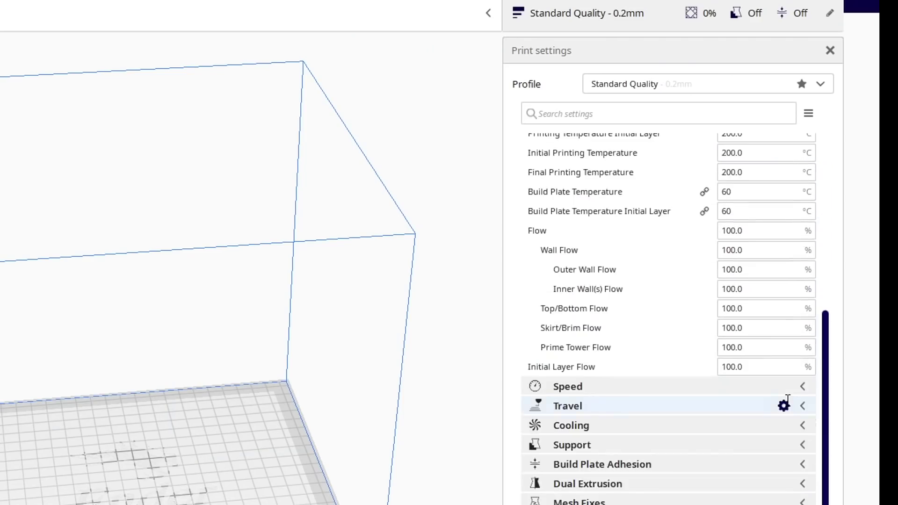
scroll(784, 405, "down", 5)
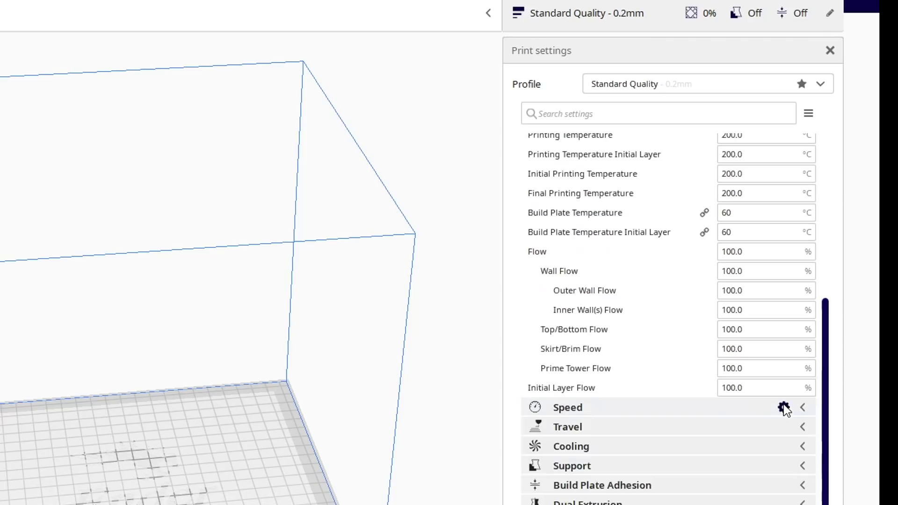
left_click(801, 482)
left_click(561, 114)
type("flow")
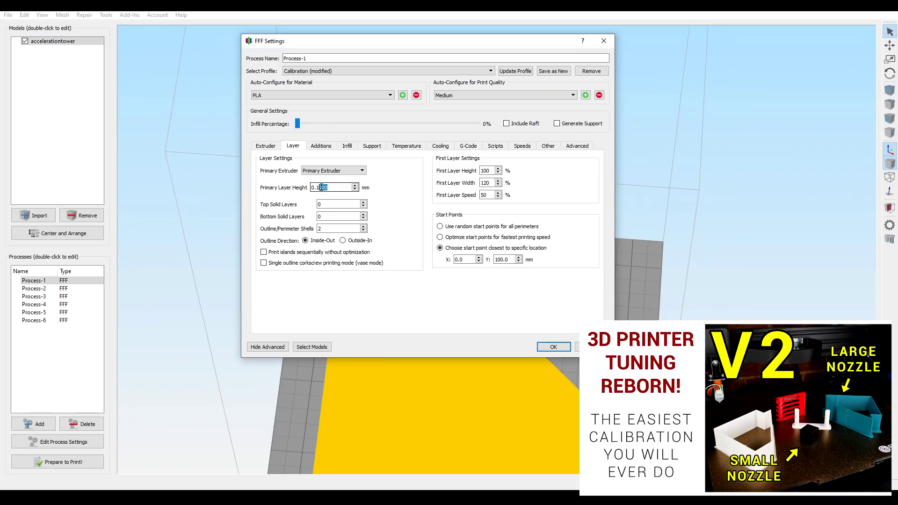
- Set Process-1's Primary Layer Height to 0.15 mm and confirm with OK
type("5")
left_click_drag(327, 188, 312, 187)
left_click(554, 347)
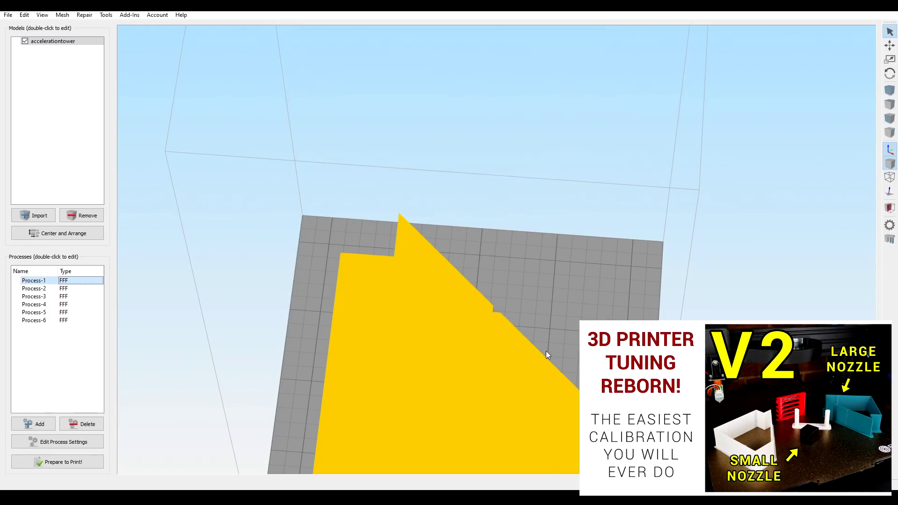
- Check Process-2's layer height settings and close them with OK
left_click(64, 297)
double_click(63, 289)
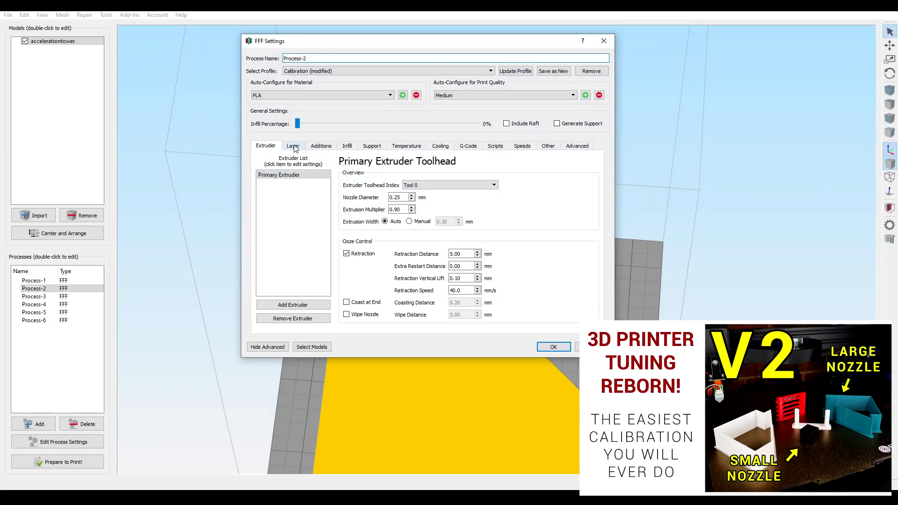
left_click(293, 145)
left_click_drag(347, 187, 307, 190)
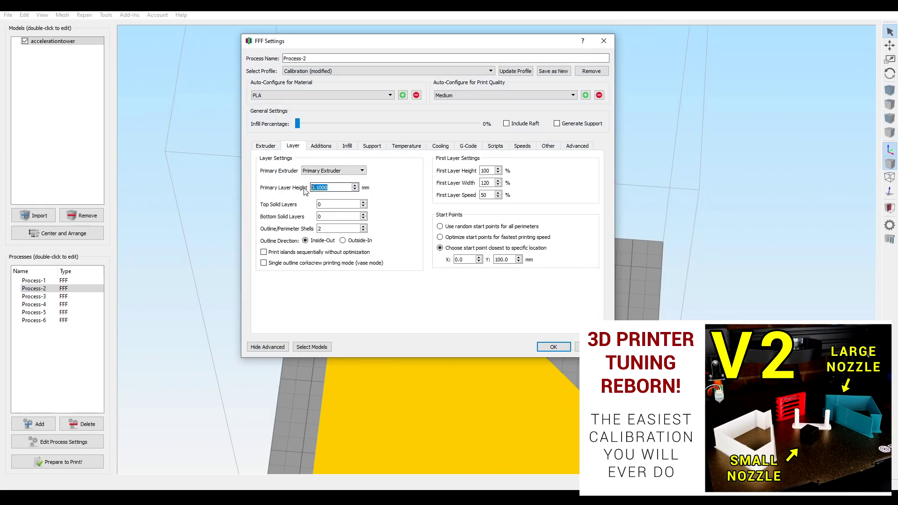
left_click(553, 347)
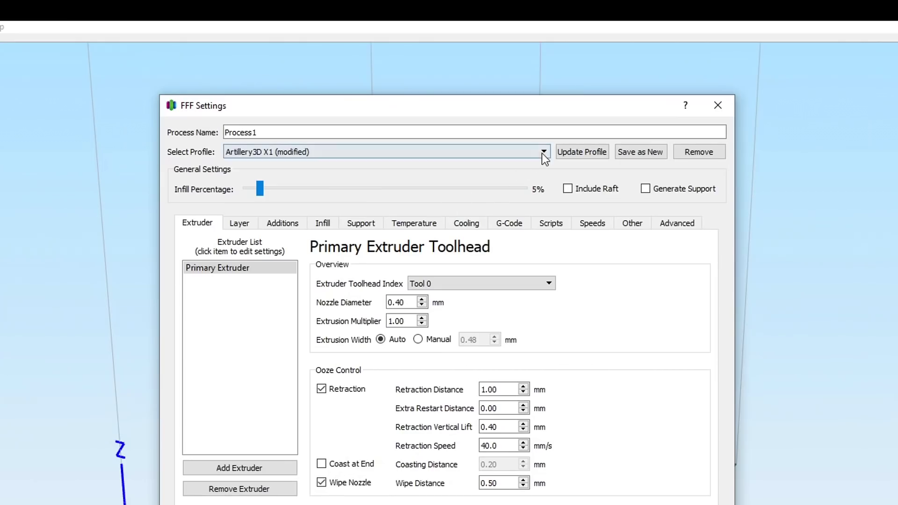
- Browse the saved printer profiles list without changing the selection
left_click(513, 92)
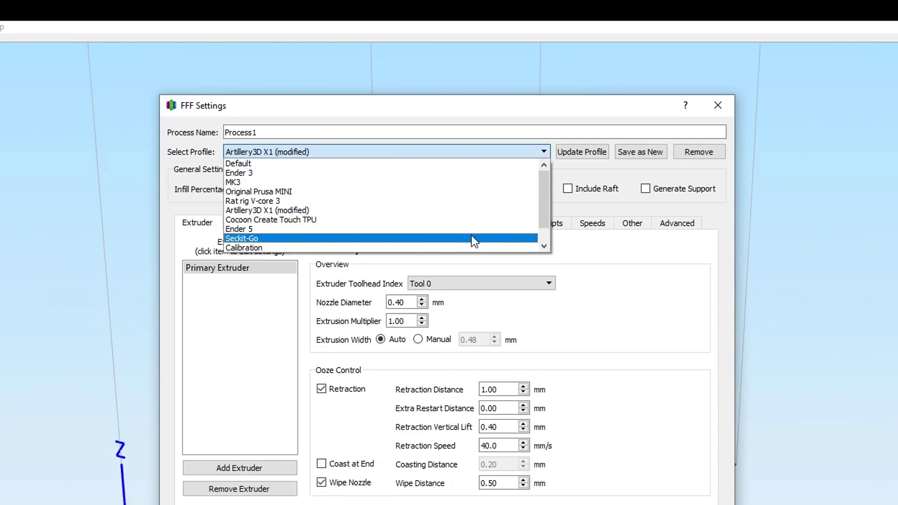
scroll(470, 235, "down", 1)
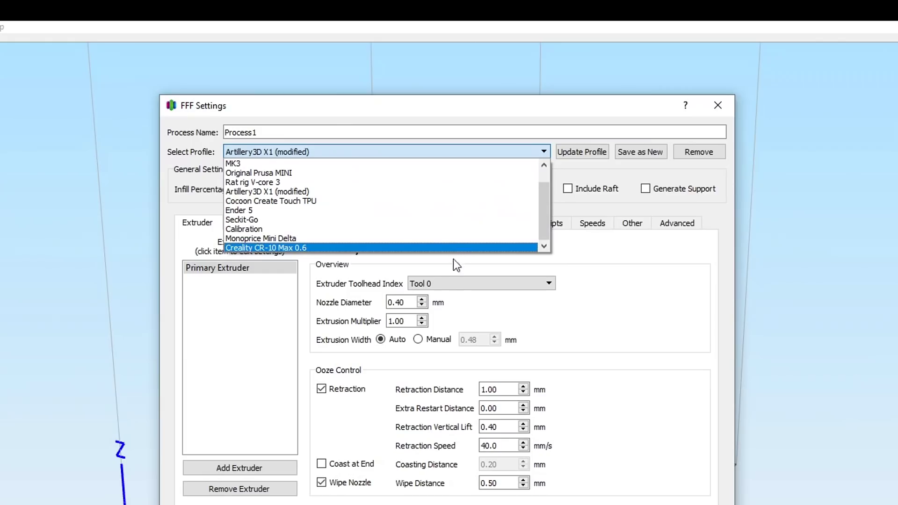
left_click(642, 485)
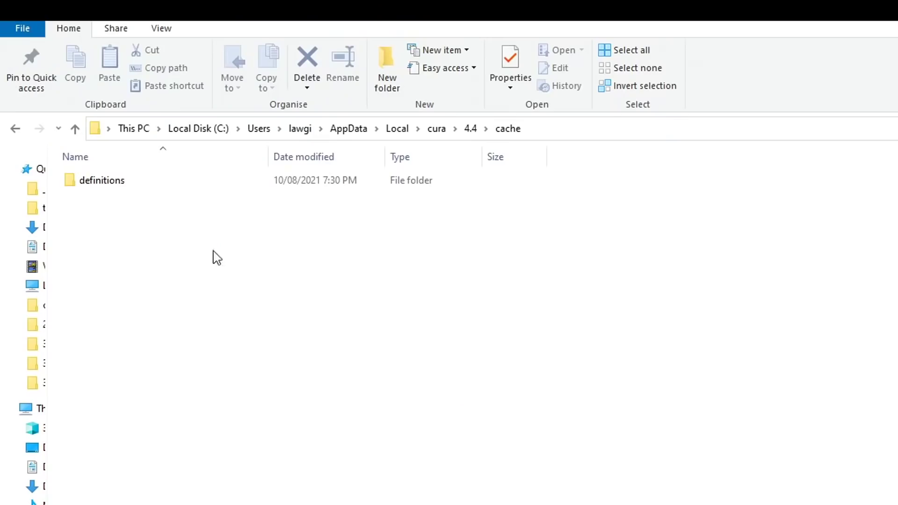
- Open definitions > 4.4.0 in the Cura 4.4 cache and select all three definition files
left_click(145, 186)
double_click(145, 186)
double_click(145, 186)
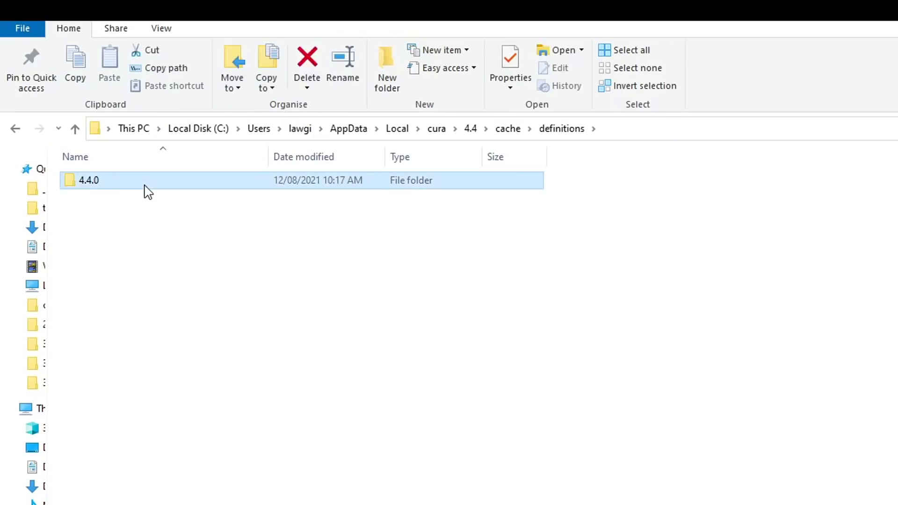
left_click_drag(184, 232, 126, 186)
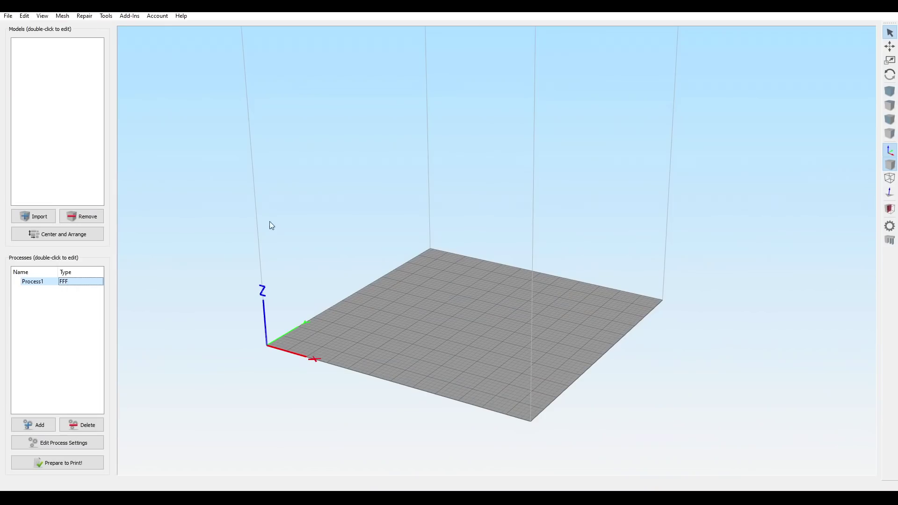
- Export the Ender 5 profile through File > Export FFF profile
left_click(8, 16)
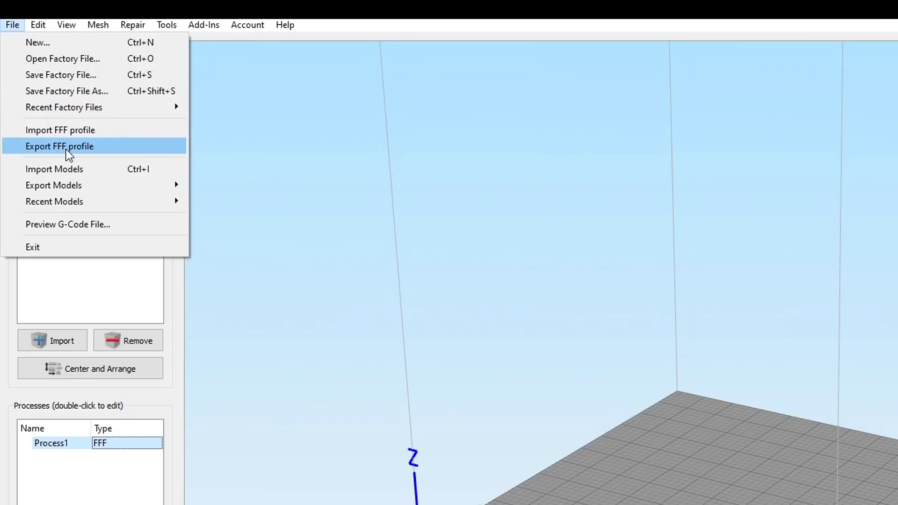
left_click(66, 149)
left_click(787, 384)
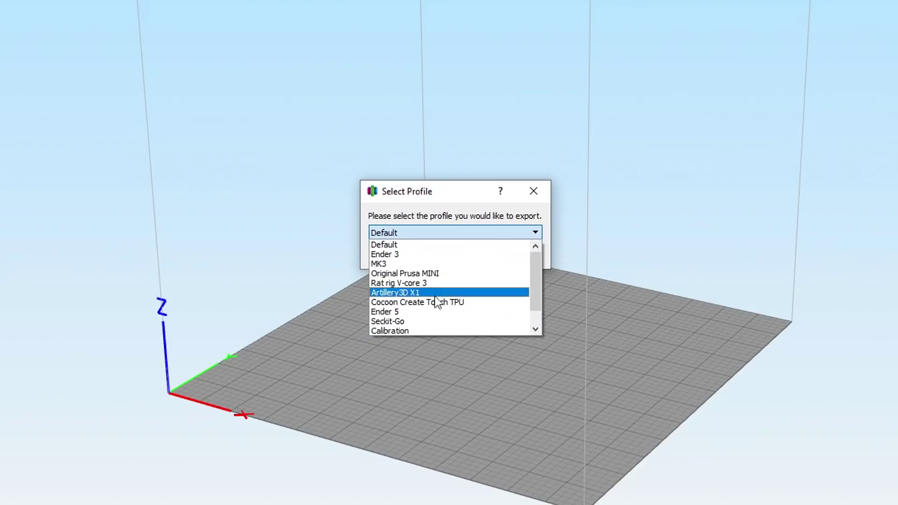
left_click(468, 311)
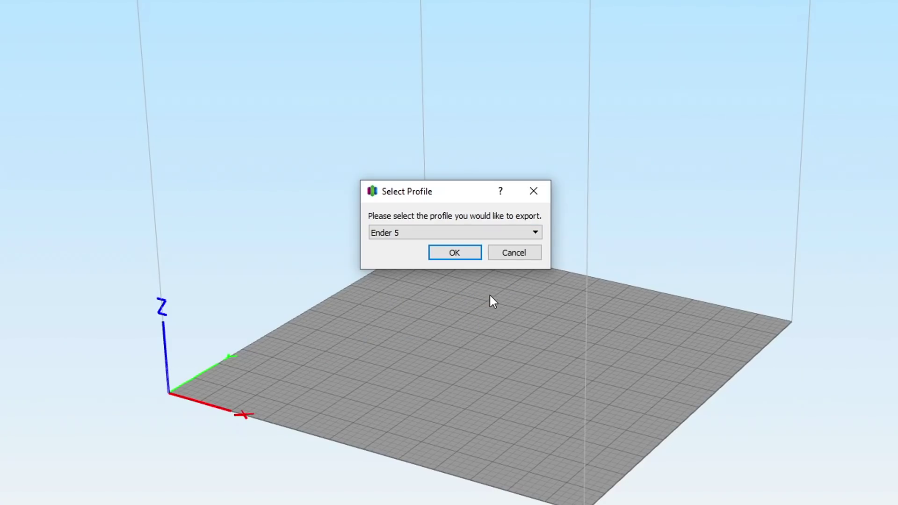
left_click(465, 258)
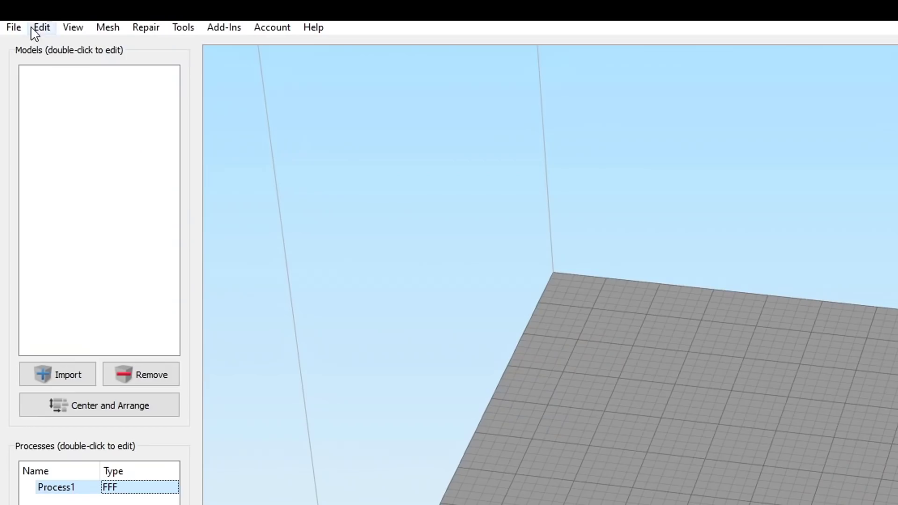
- Import the FFF profile stored in eva - cable_holder.gcode and acknowledge the success message
left_click(12, 27)
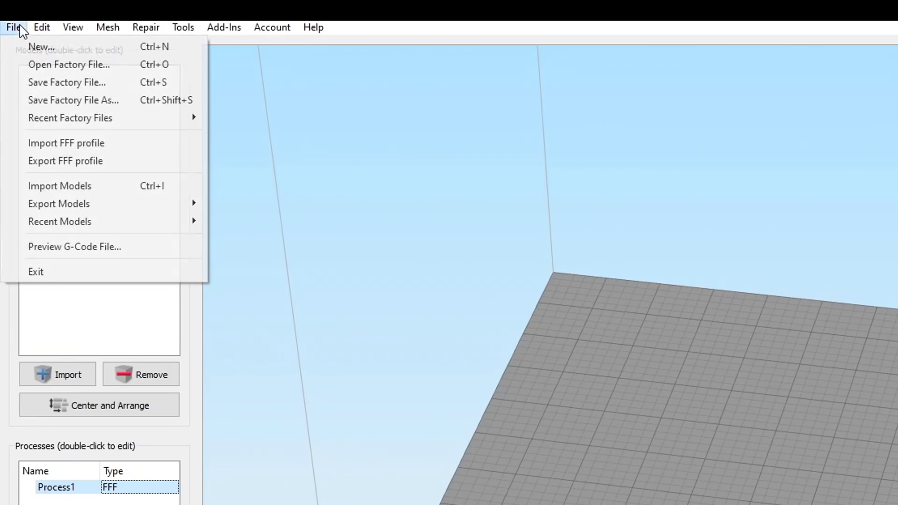
left_click(70, 144)
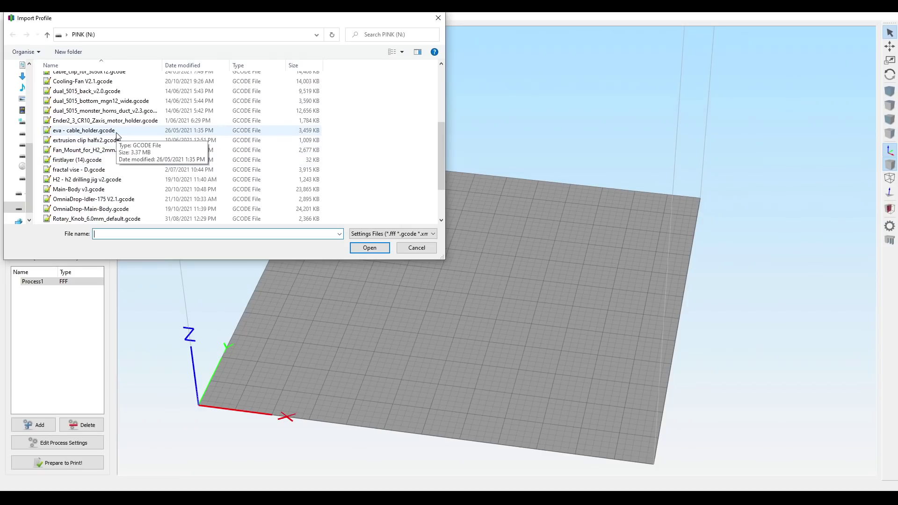
double_click(117, 132)
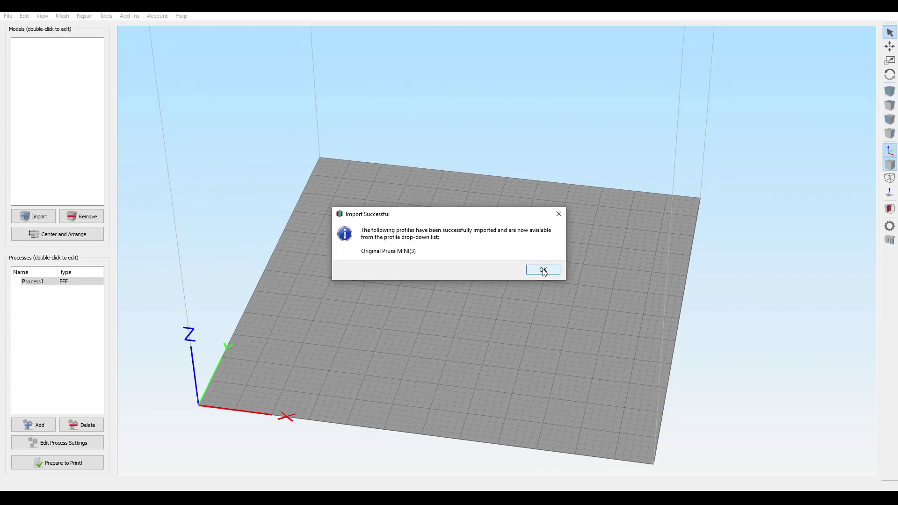
left_click(543, 271)
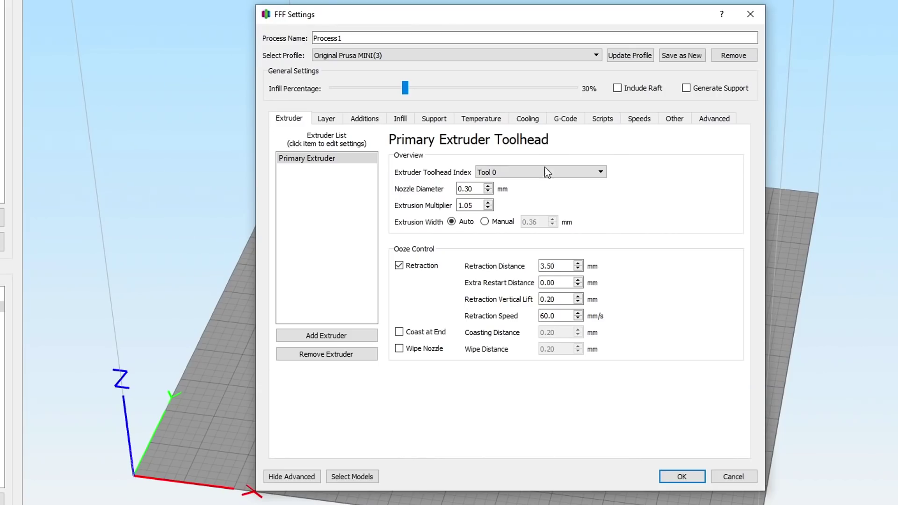
- Review the imported profile's support and temperature settings and its material and quality presets
left_click(440, 119)
left_click(482, 118)
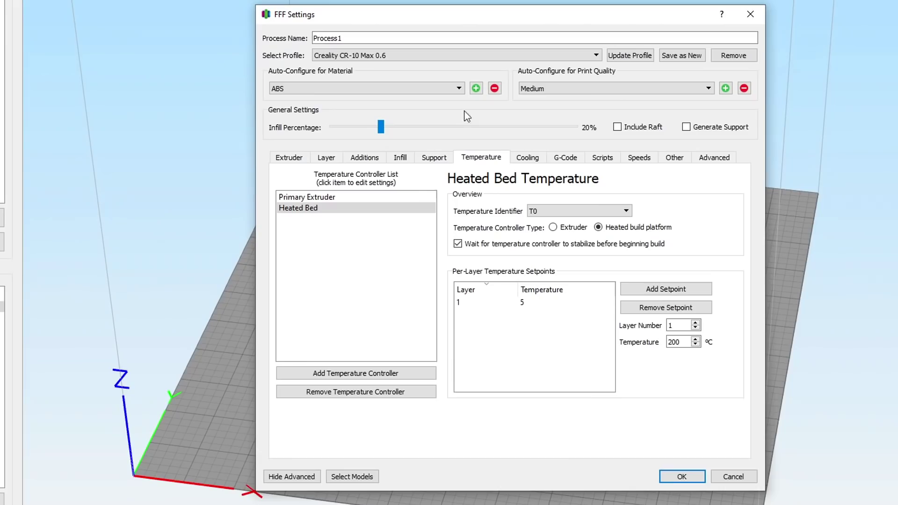
left_click(459, 89)
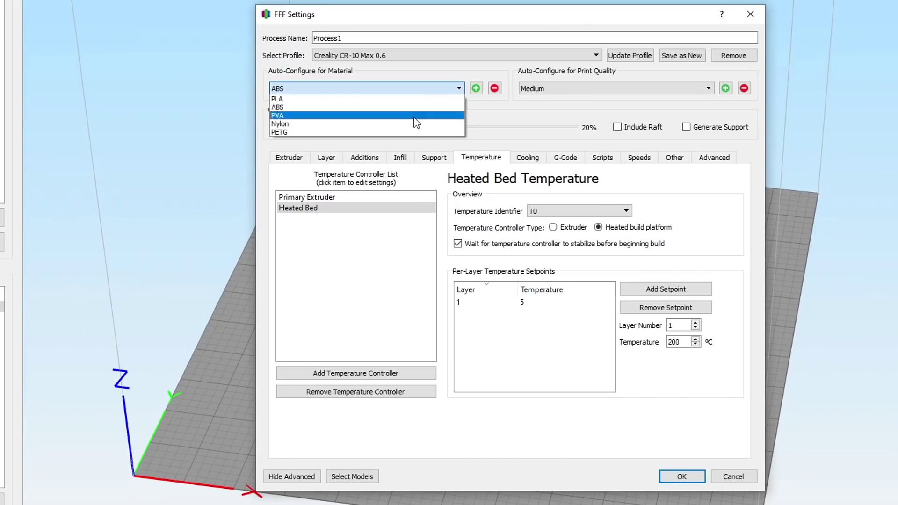
left_click(590, 90)
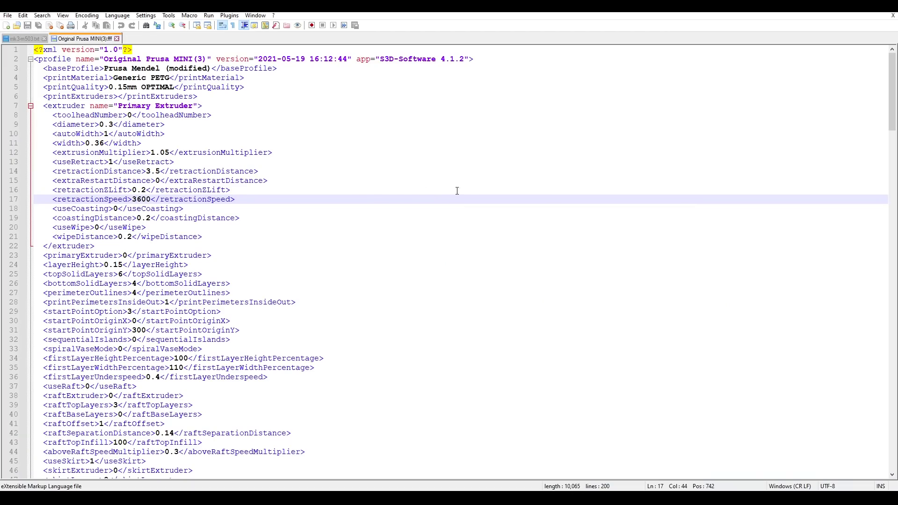
- Read through the Prusa MINI(3) profile XML, then go to Slic3r's Print Settings tab
scroll(405, 174, "down", 4)
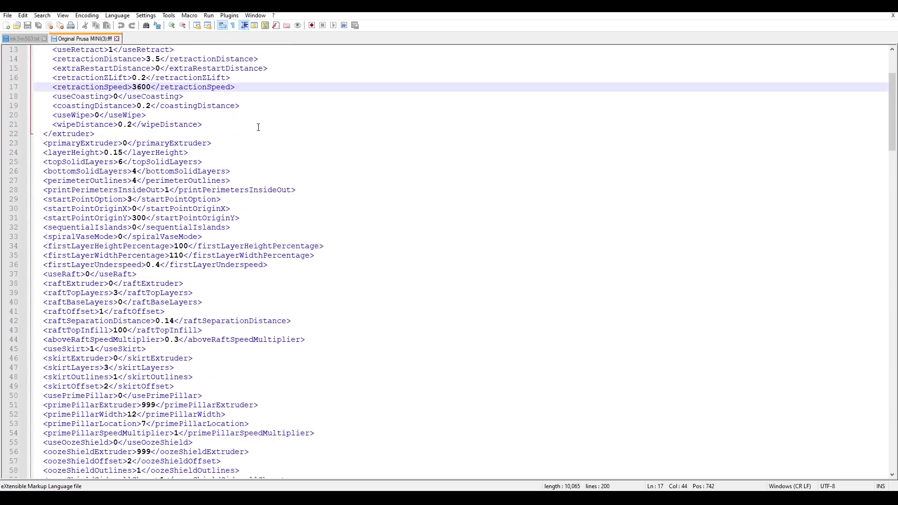
scroll(259, 127, "down", 9)
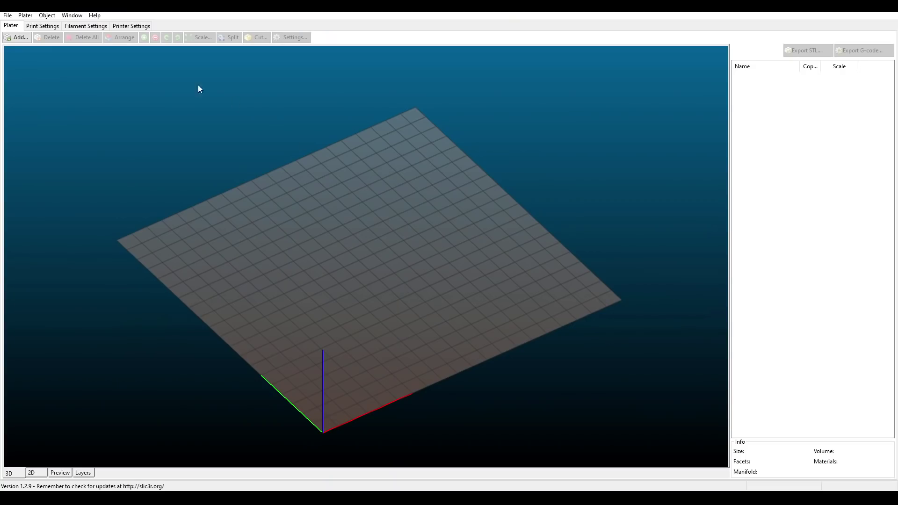
left_click(49, 27)
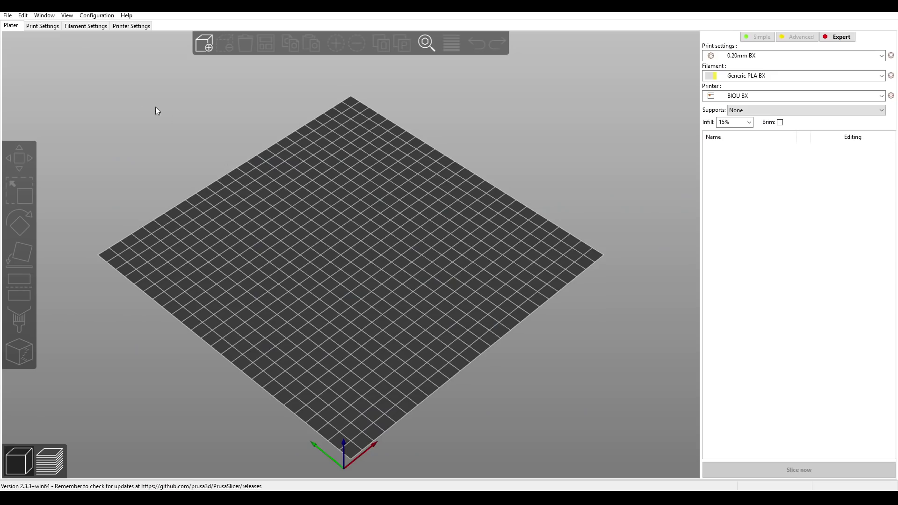
- Look through the Print, Filament and Printer Settings, then scroll the Prusa FFF printer families
left_click(48, 26)
left_click(77, 27)
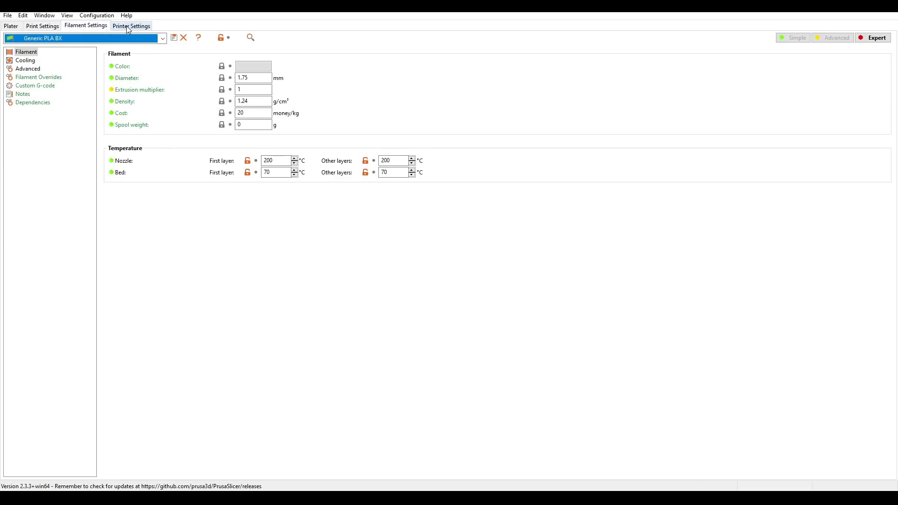
left_click(132, 26)
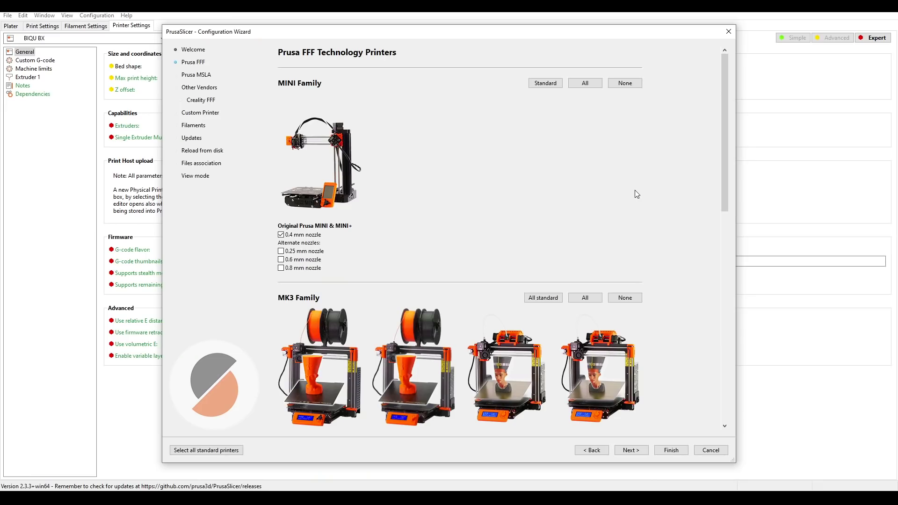
scroll(635, 191, "down", 5)
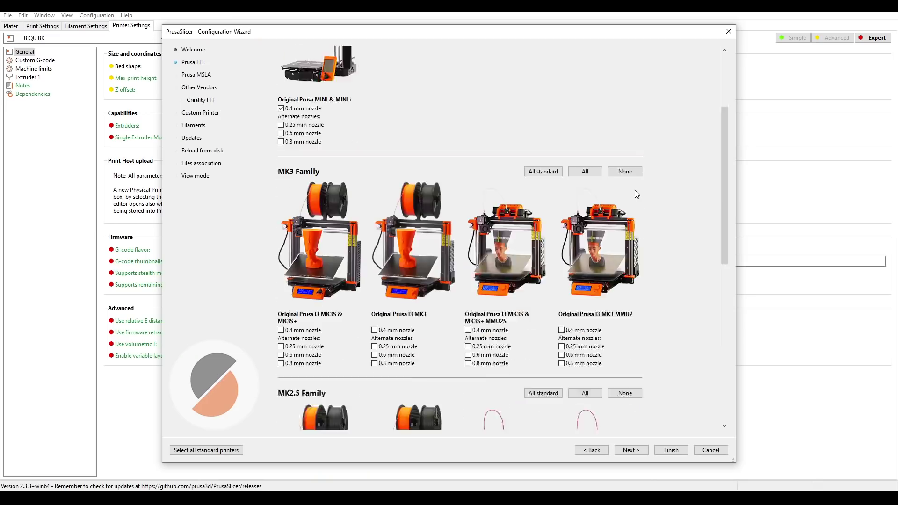
scroll(638, 194, "down", 6)
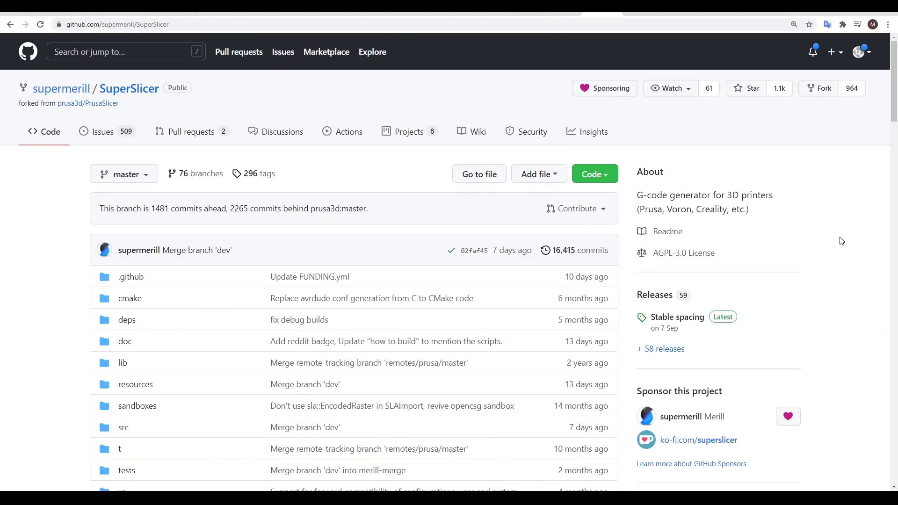
scroll(757, 246, "down", 15)
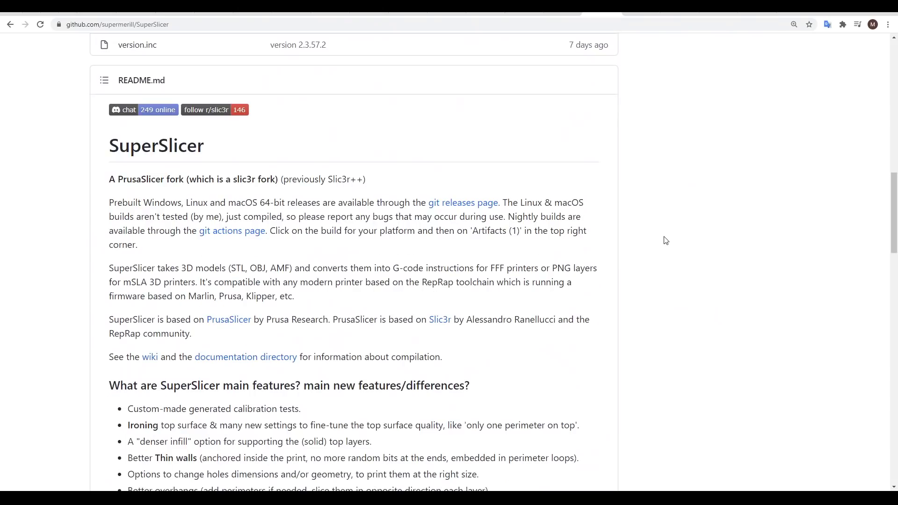
left_click_drag(109, 180, 186, 180)
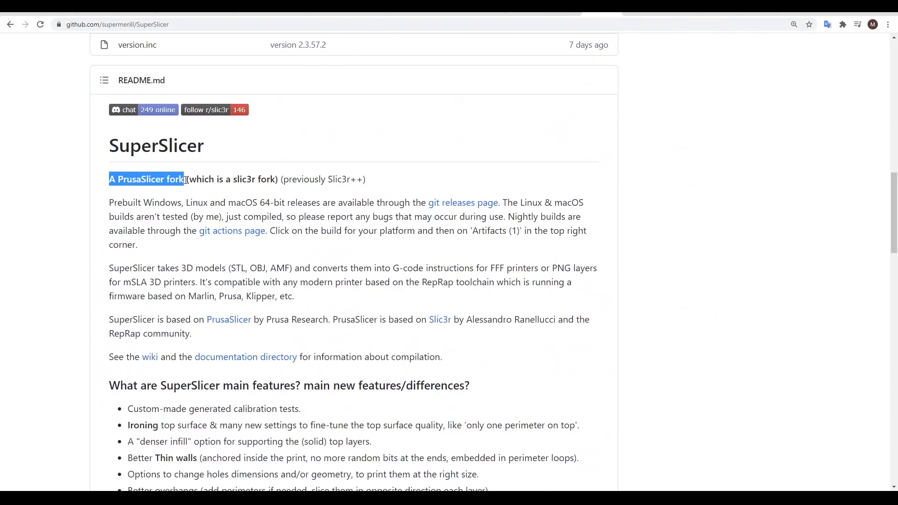
left_click(463, 203)
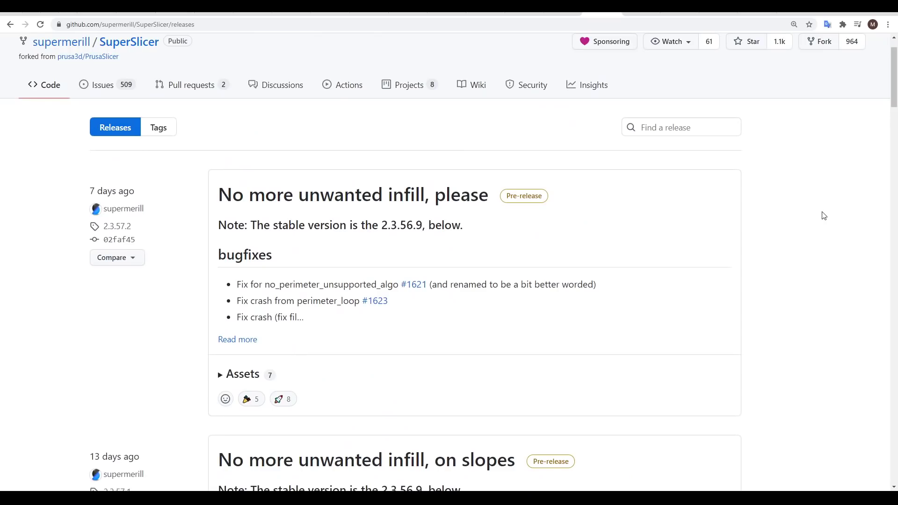
scroll(824, 216, "down", 13)
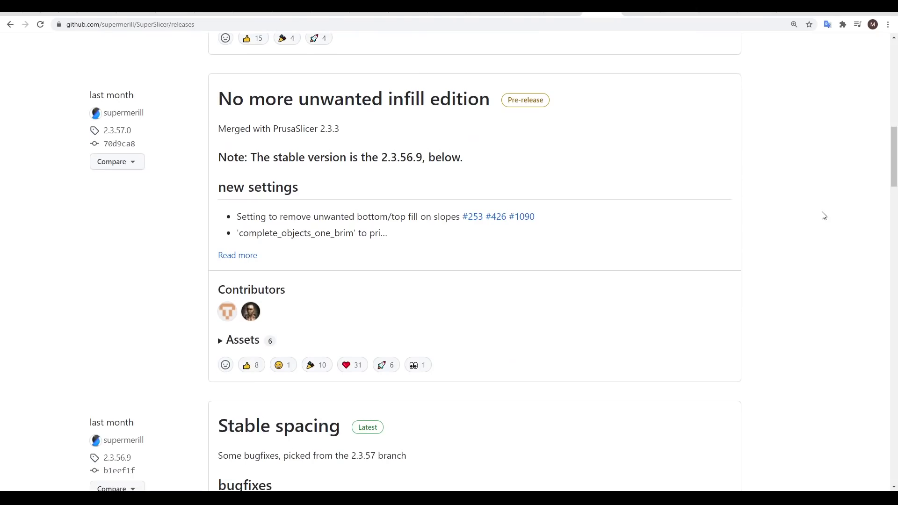
scroll(824, 216, "down", 10)
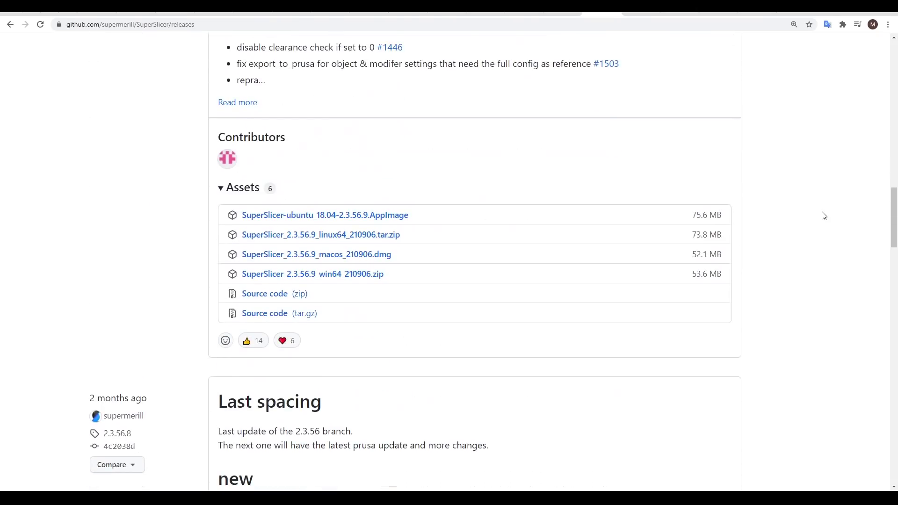
scroll(824, 216, "down", 8)
key("alt+Left")
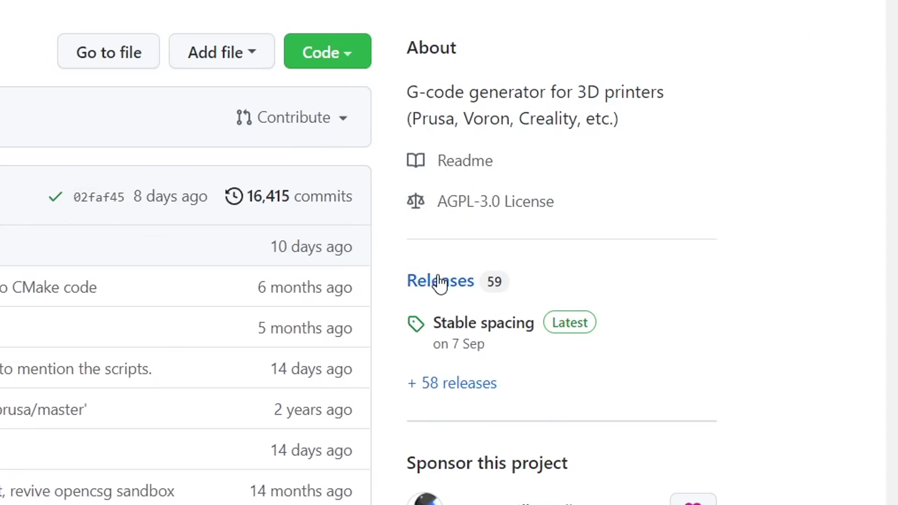
- Download SuperSlicer_2.3.56.9_win64_210906.zip from the Stable spacing release on the Releases page
left_click(440, 281)
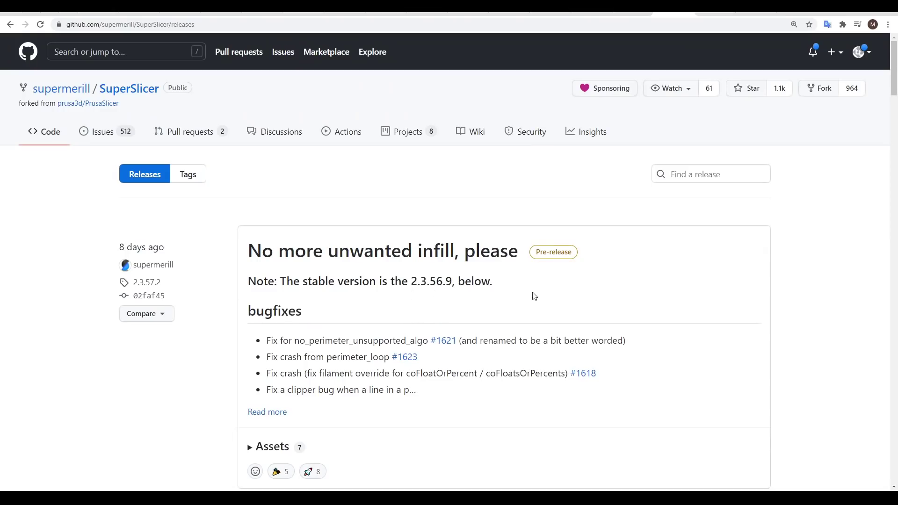
scroll(535, 296, "down", 4)
scroll(535, 296, "down", 12)
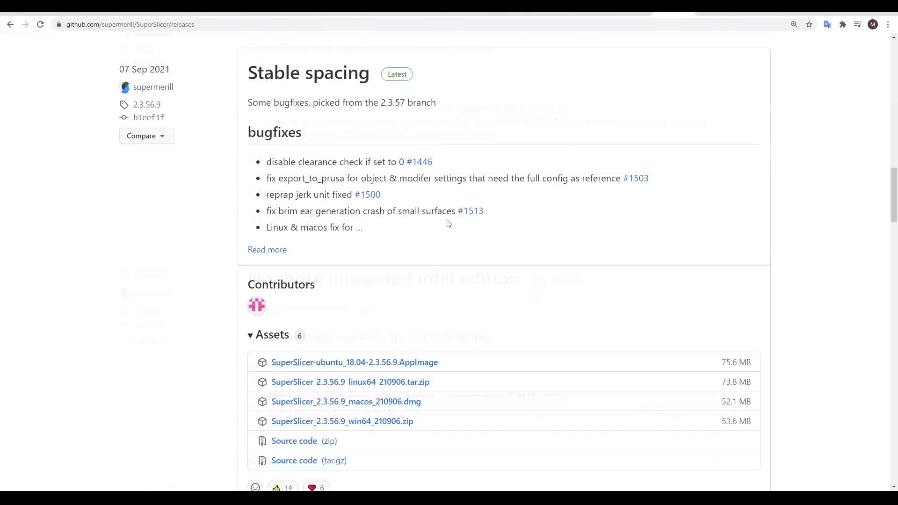
scroll(420, 271, "down", 2)
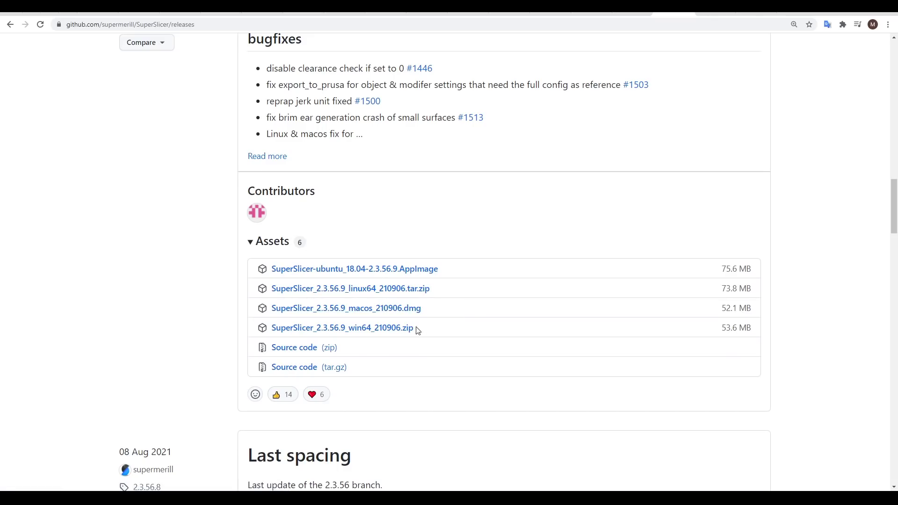
left_click(400, 330)
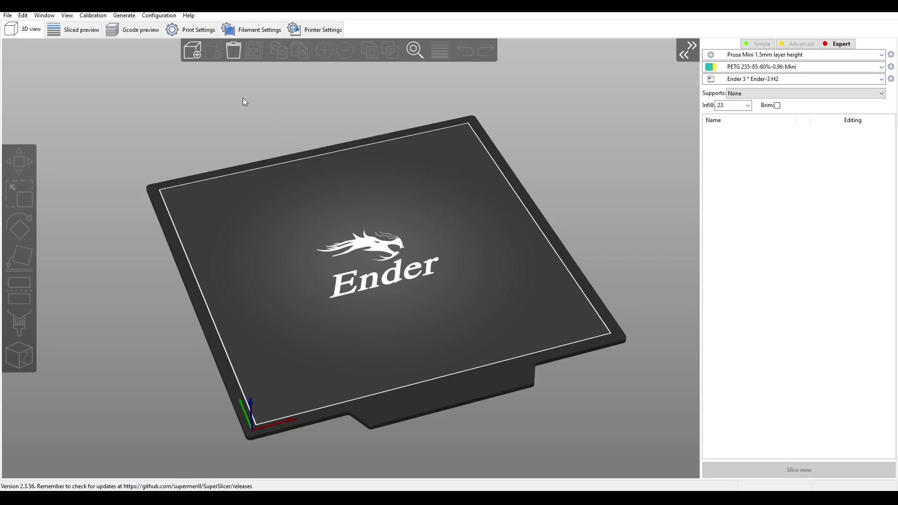
- Review the Print, Filament and Printer settings, ending on Custom G-code and Extruder 1 pages
left_click(194, 29)
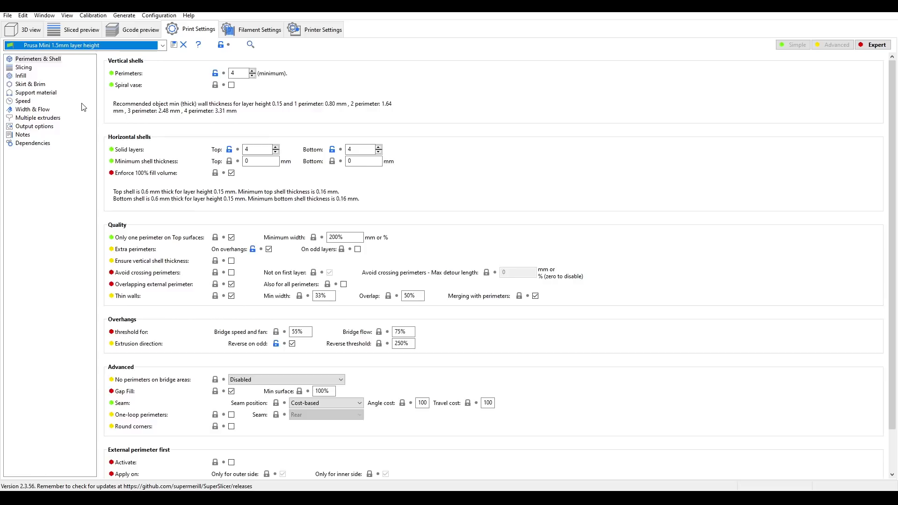
key("ctrl+3")
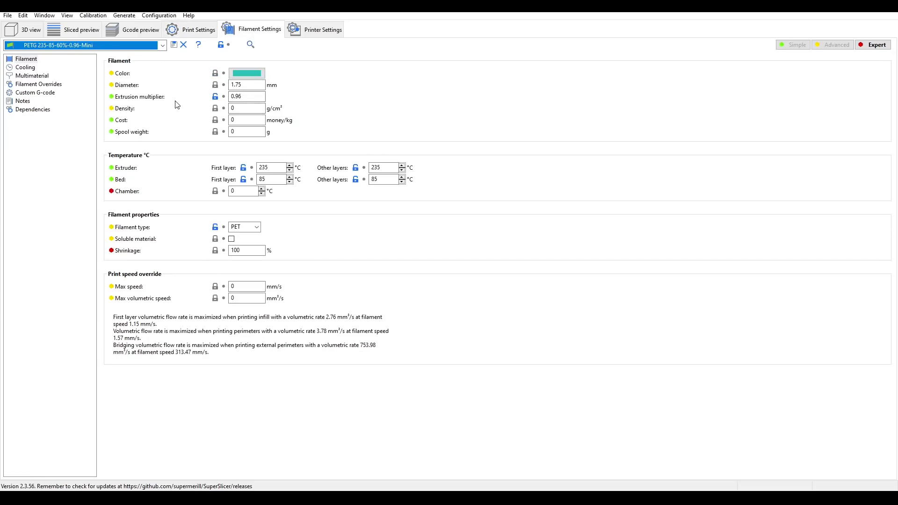
key("ctrl+4")
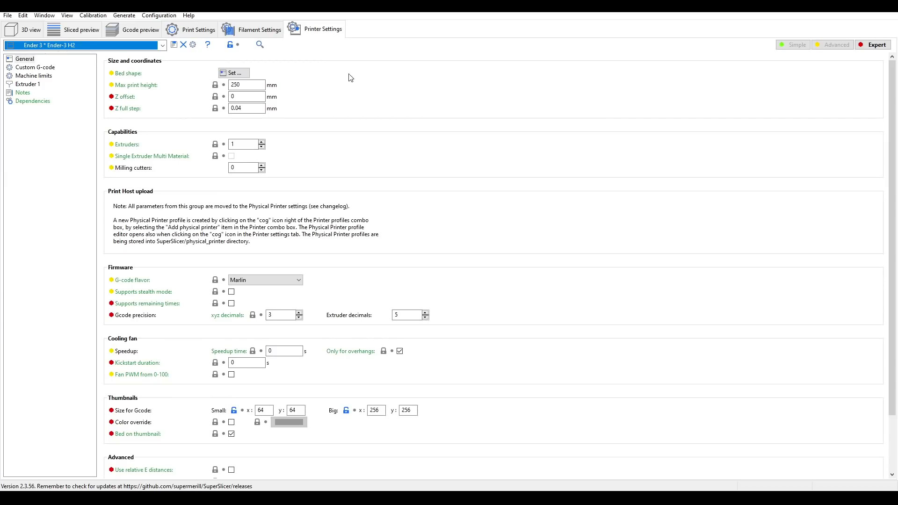
left_click(37, 67)
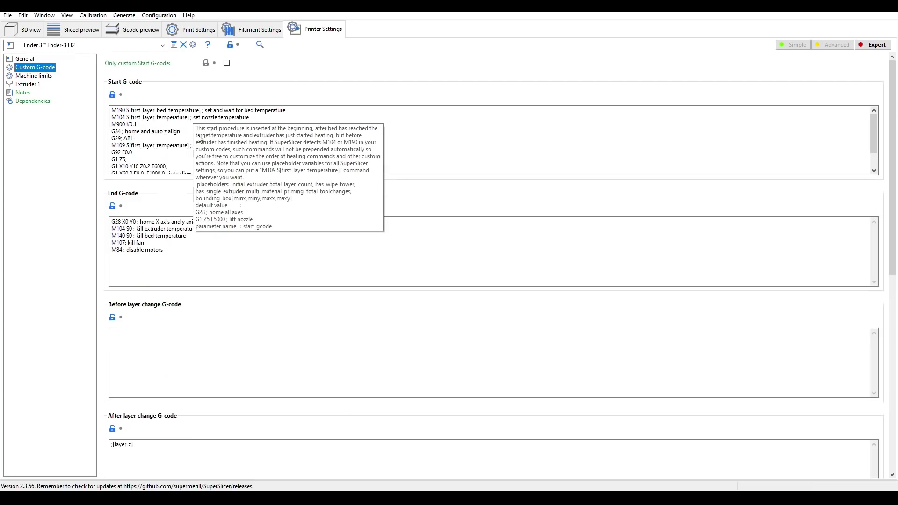
left_click(28, 84)
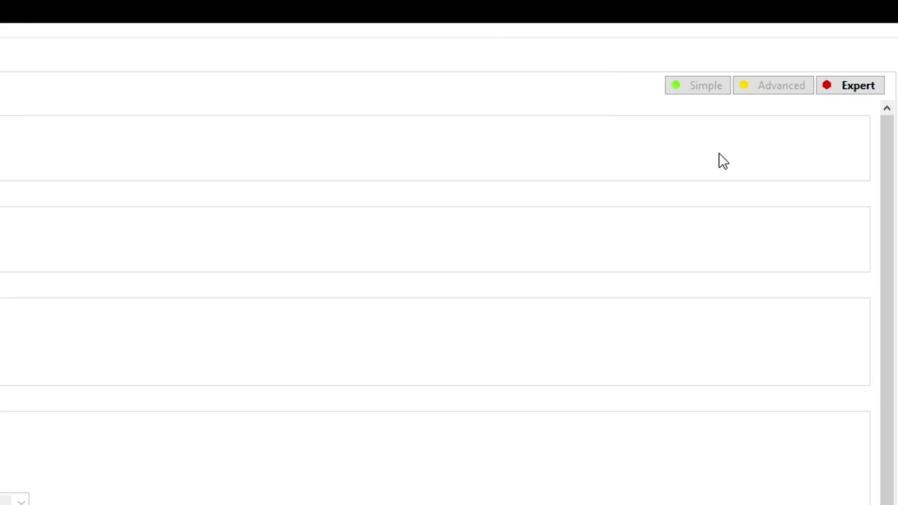
- Switch the settings view through Simple, Advanced and finally Expert mode
left_click(700, 85)
left_click(810, 89)
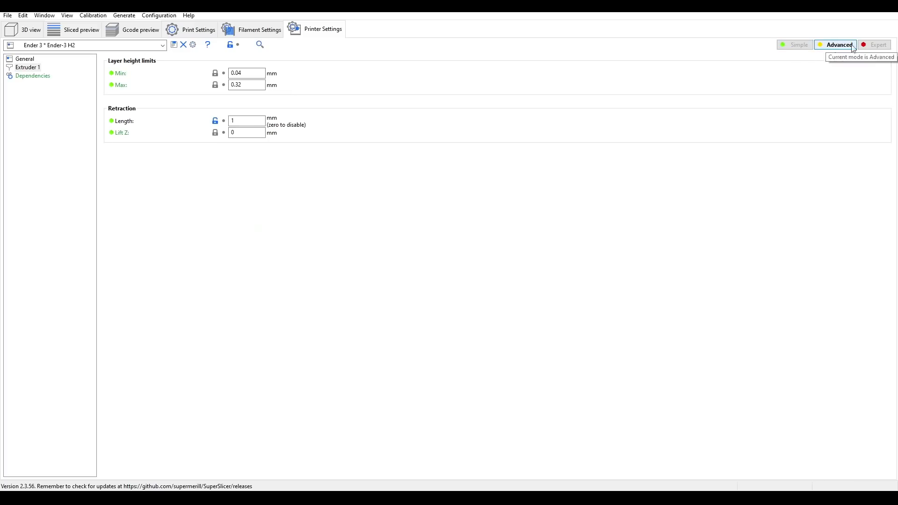
left_click(874, 45)
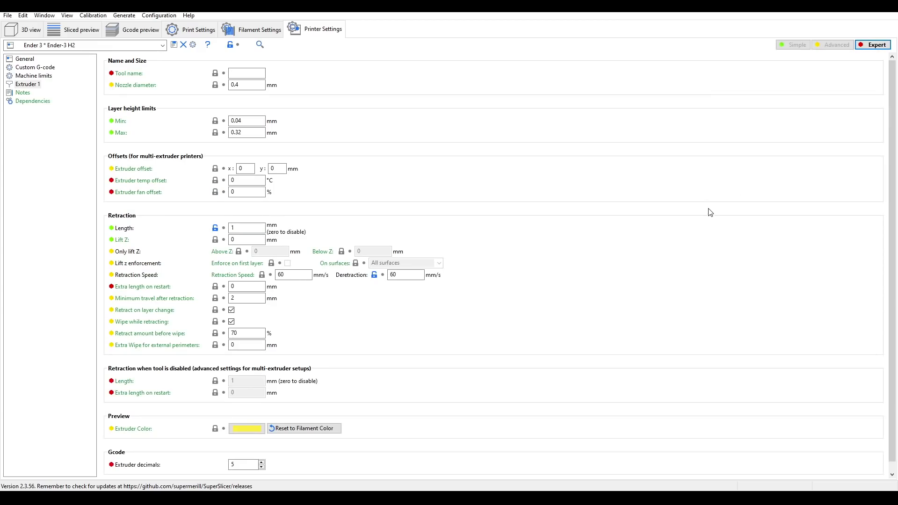
- Start saving the Prusa Mini print preset with 55% sparse infill under a new name
left_click(199, 31)
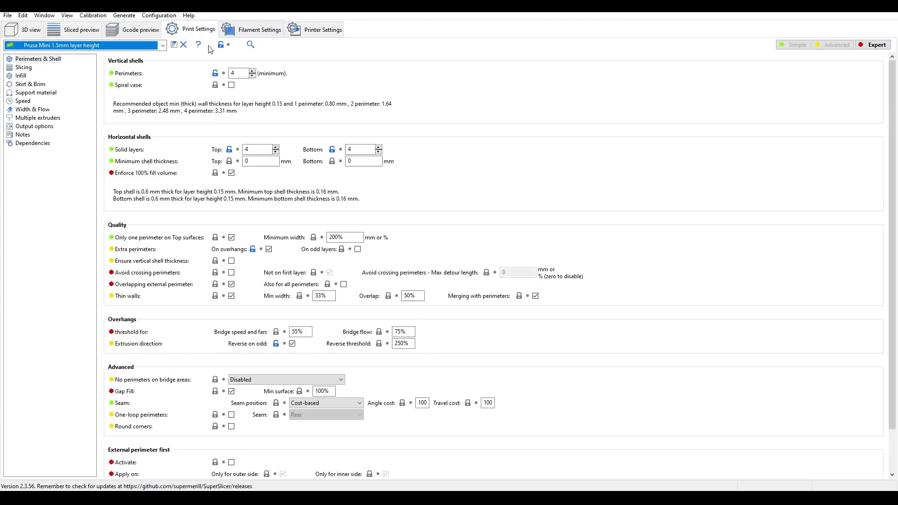
left_click(165, 46)
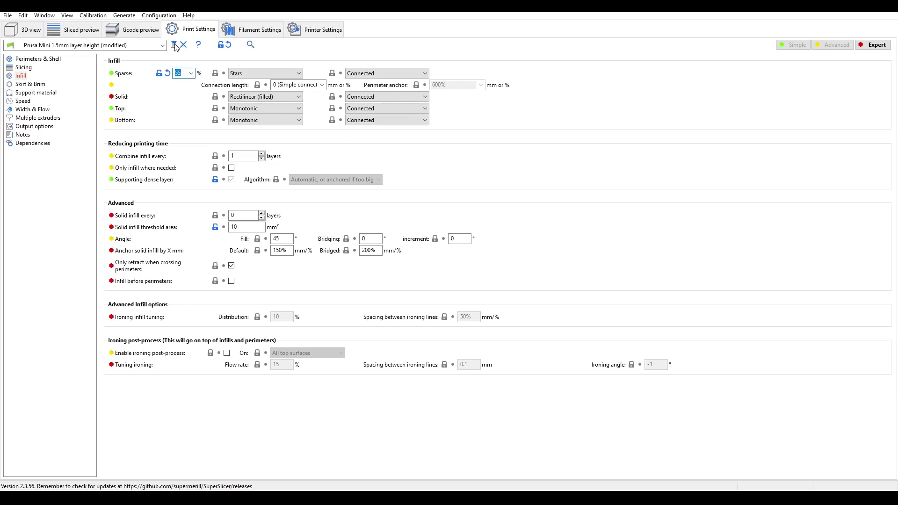
left_click(286, 74)
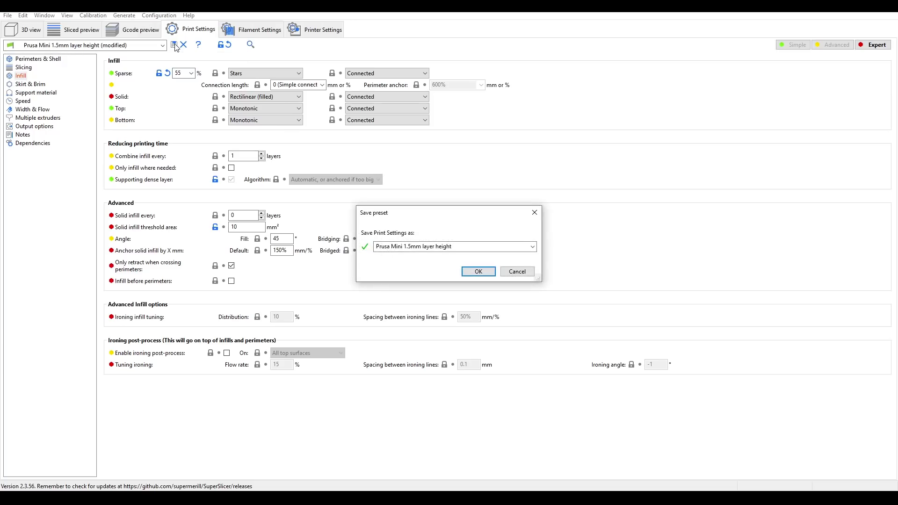
triple_click(466, 250)
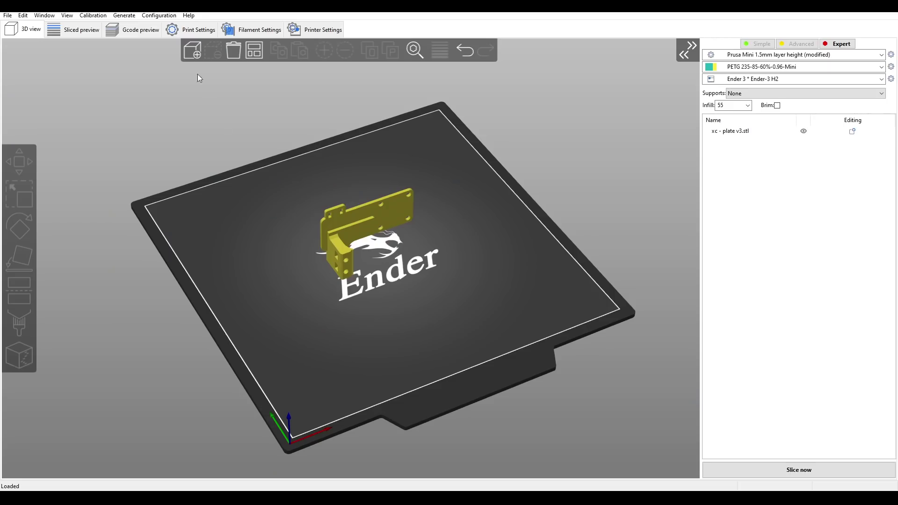
- Lay the xc - plate v3 bracket on its broad face using Place on face, 21 mm tall
left_click(355, 218)
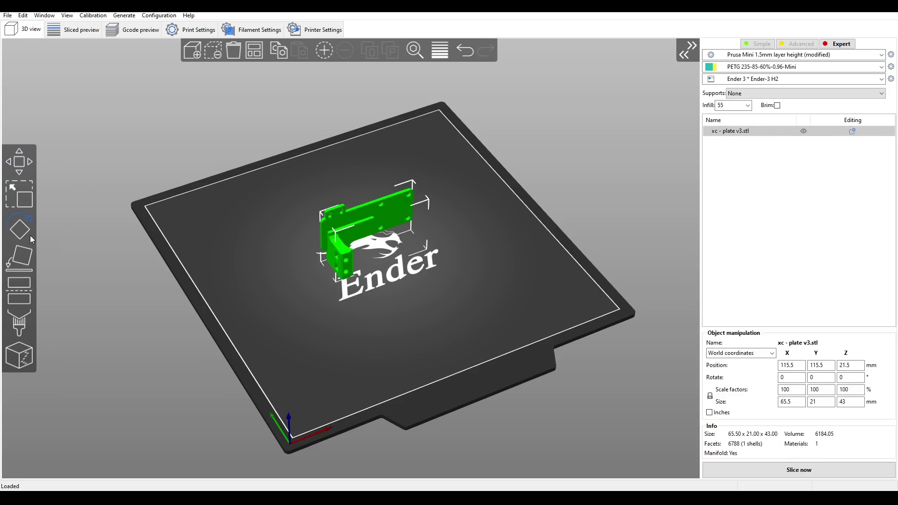
left_click(20, 257)
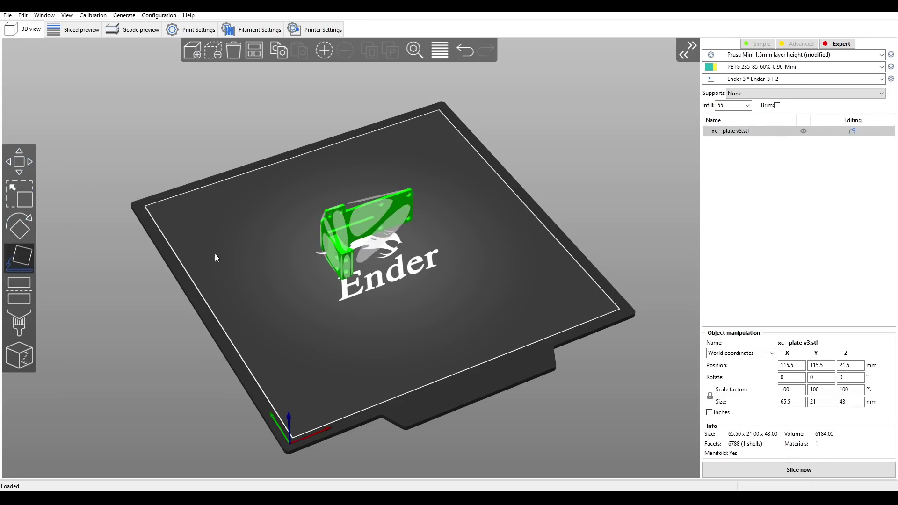
left_click_drag(215, 257, 307, 280)
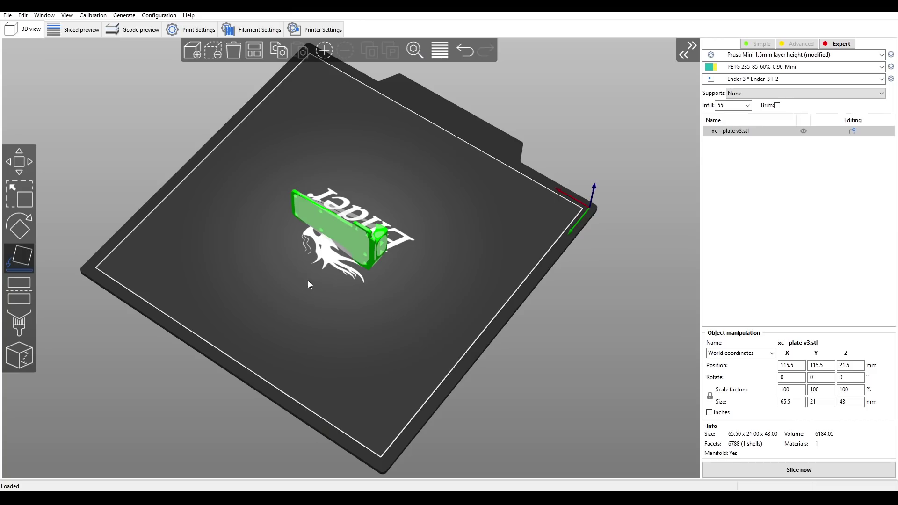
left_click(341, 239)
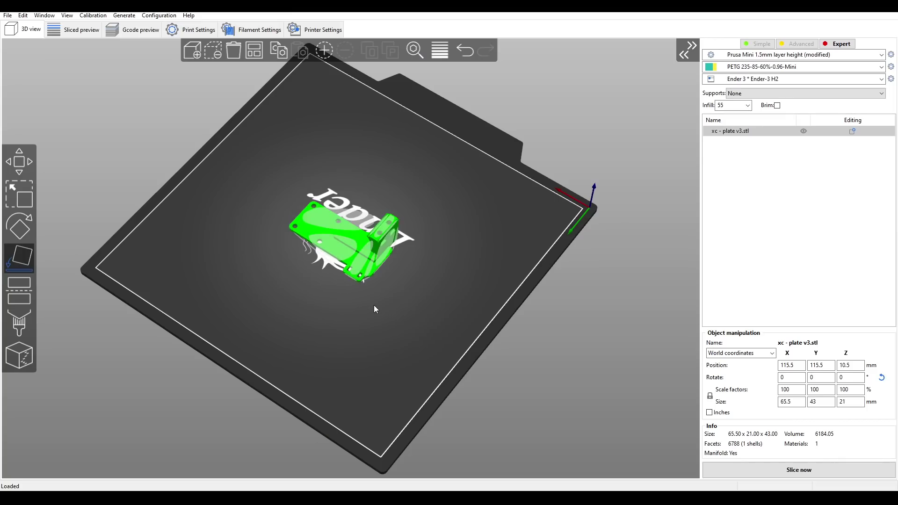
left_click_drag(374, 309, 561, 262)
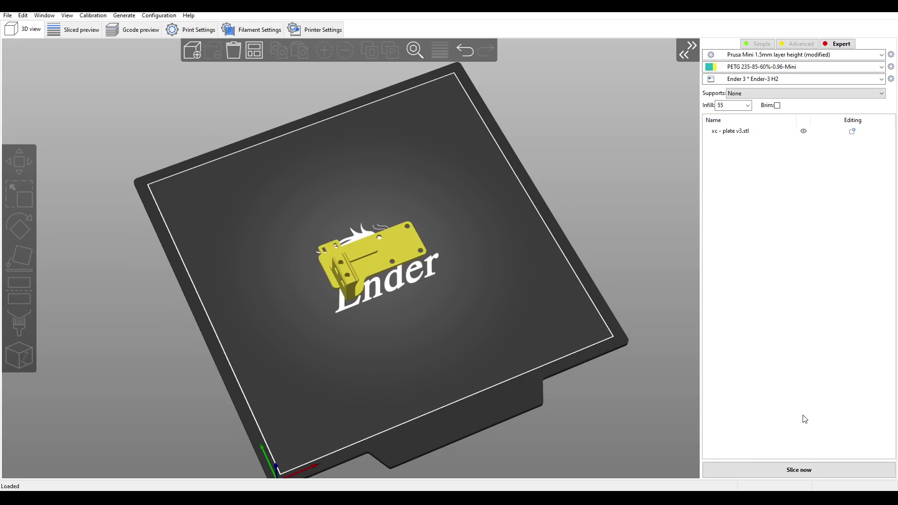
- Slice the bracket and limit the preview to layer 73 at 11.92 mm
left_click(798, 470)
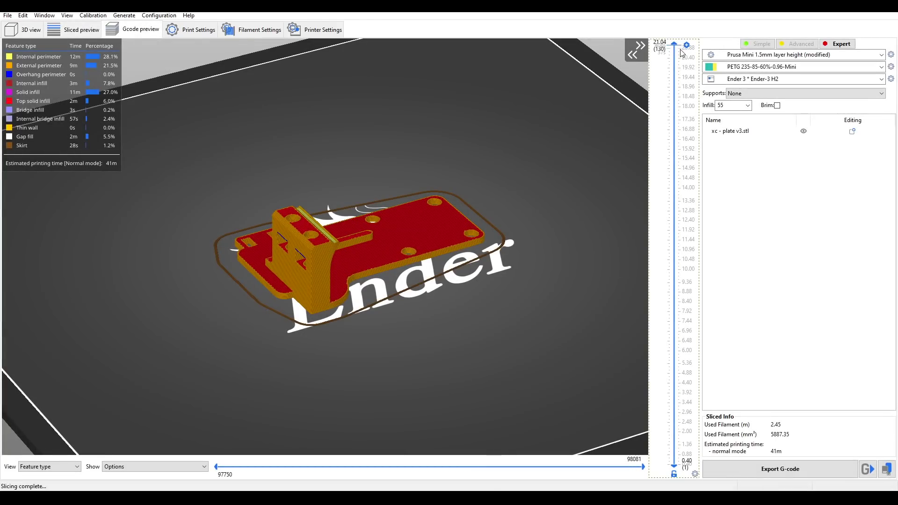
left_click_drag(675, 46, 675, 230)
mouse_move(644, 467)
left_mouse_down()
mouse_move(281, 467)
mouse_move(644, 467)
left_mouse_up()
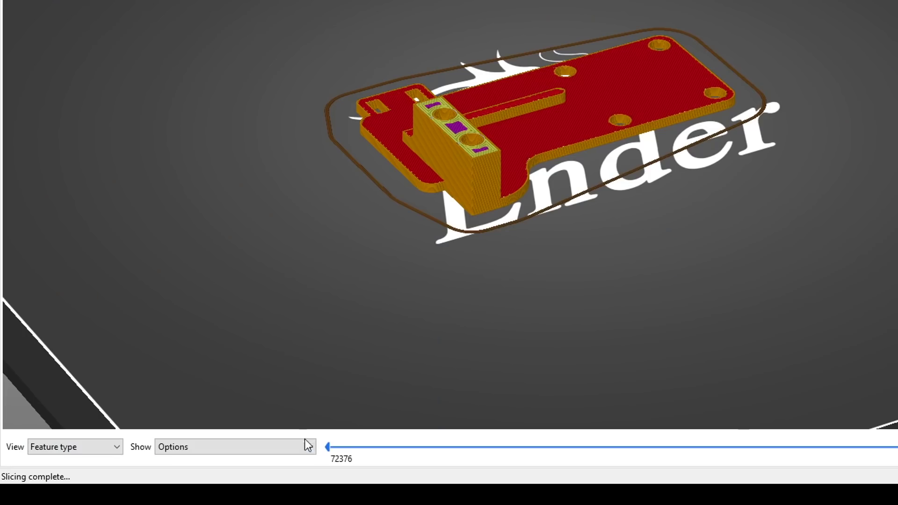
- Show travel moves, retractions and deretractions in the G-code preview
left_click(204, 466)
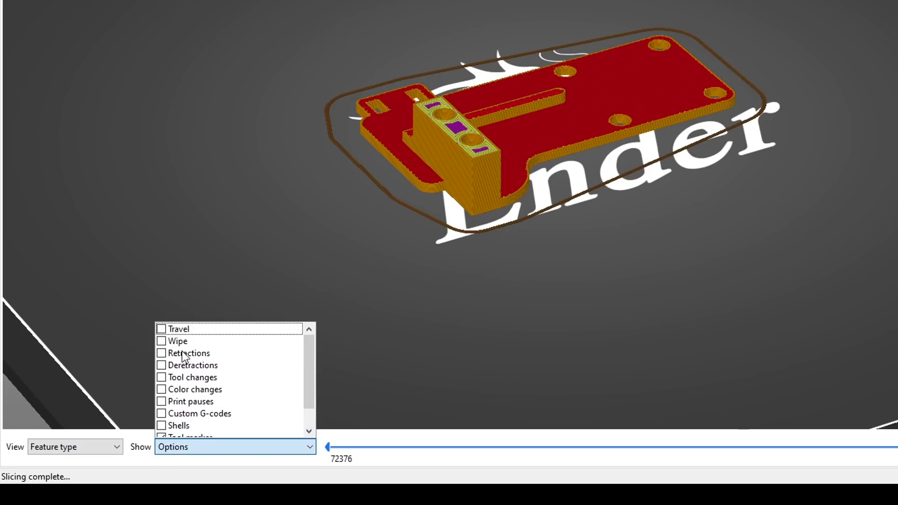
left_click(161, 329)
left_click(161, 353)
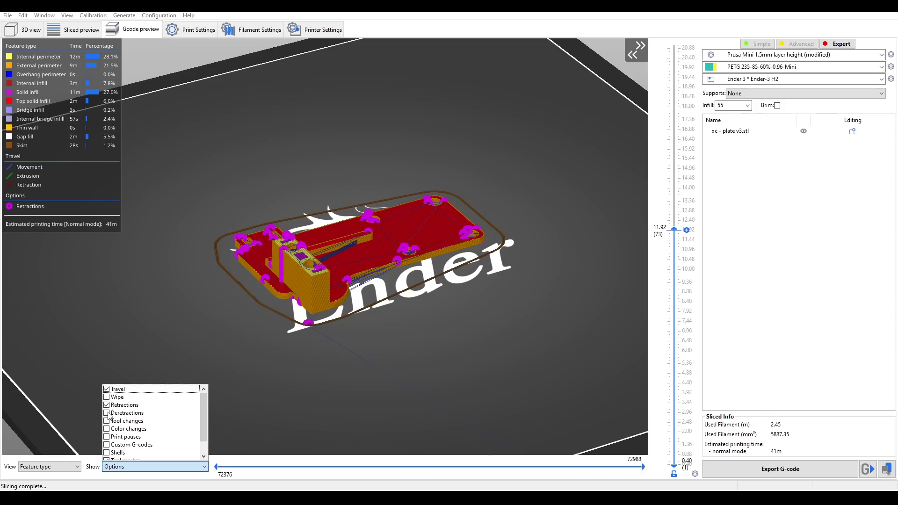
left_click(107, 414)
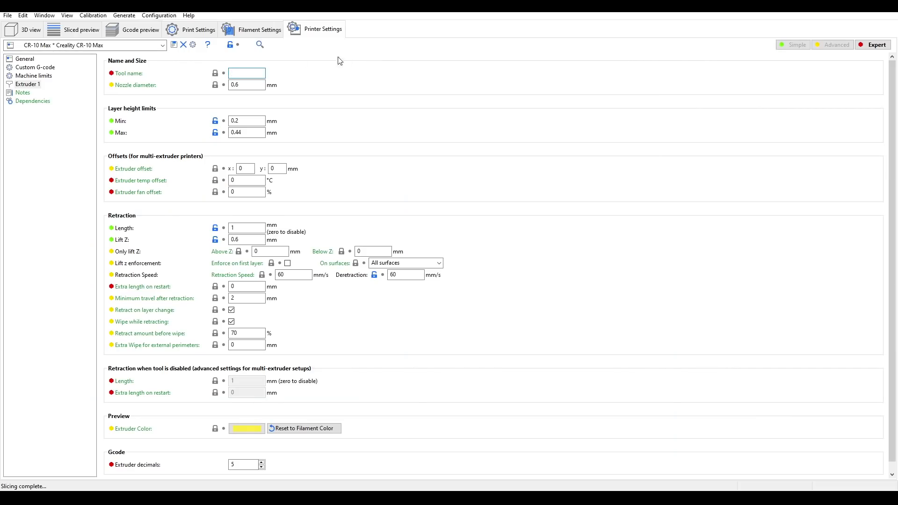
- Upload the sliced 3DBenchy G-code to the Rat Rig V-core 3 printer host
left_click(193, 46)
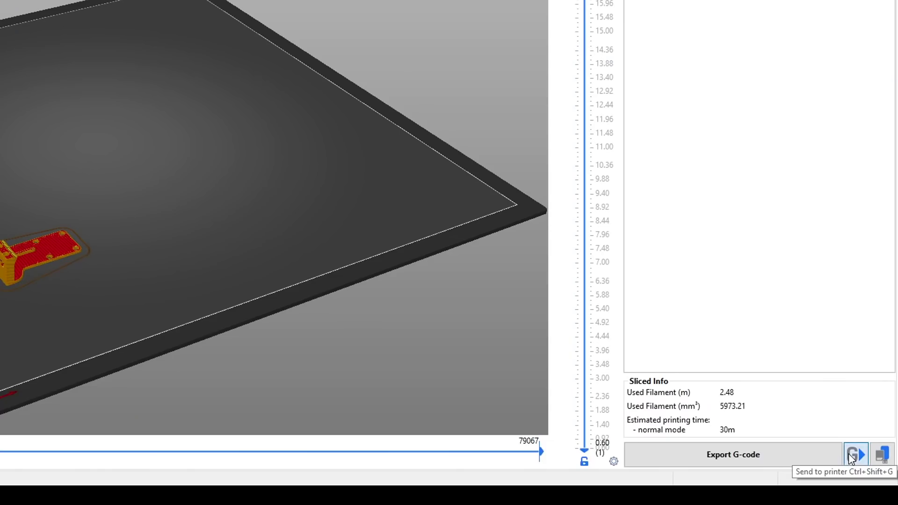
left_click(853, 456)
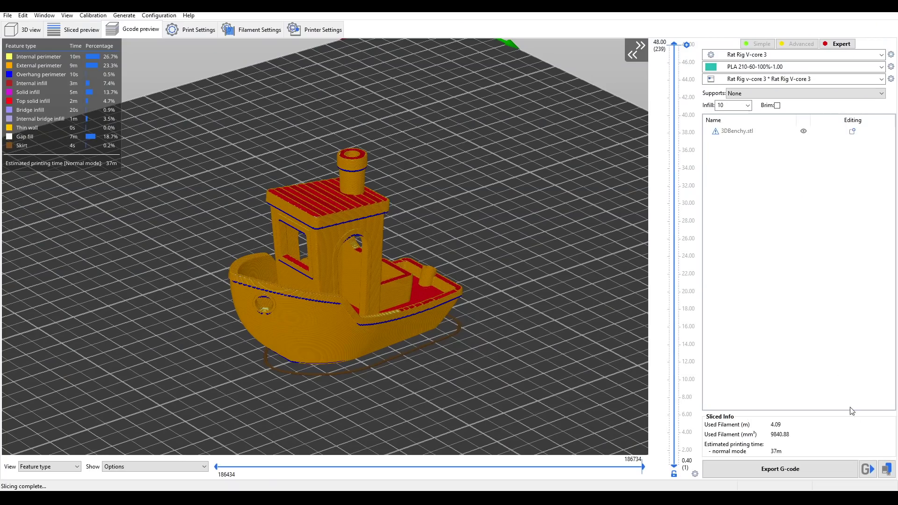
left_click(868, 469)
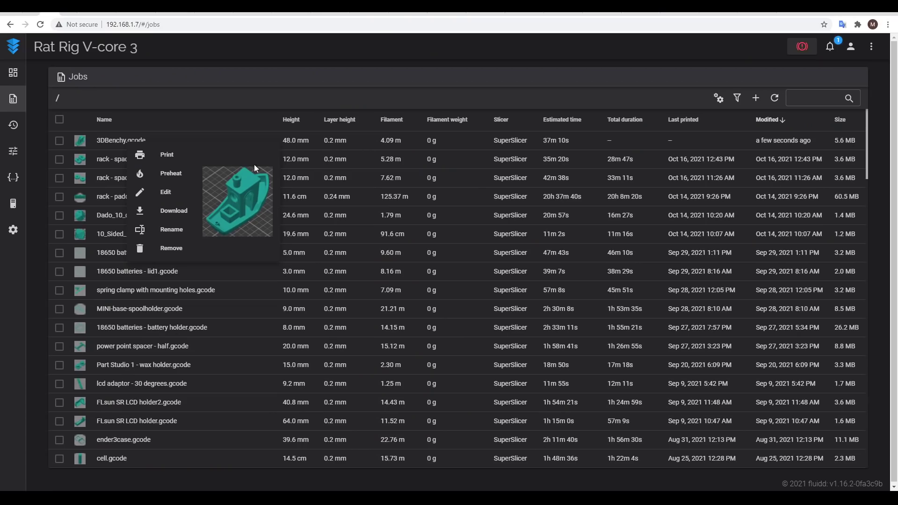
left_click(421, 117)
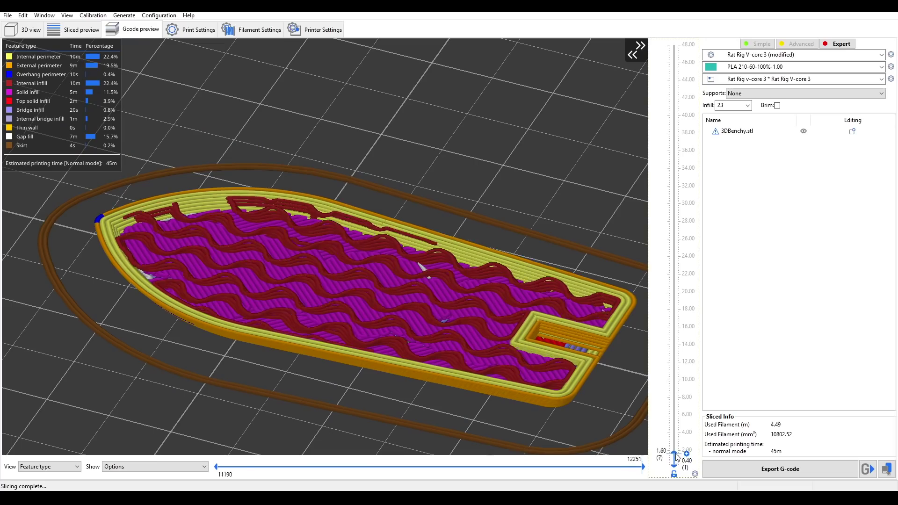
- Reveal higher Benchy infill layers, then start Paint-on supports (L) viewing the hull underside
left_click_drag(676, 457, 676, 382)
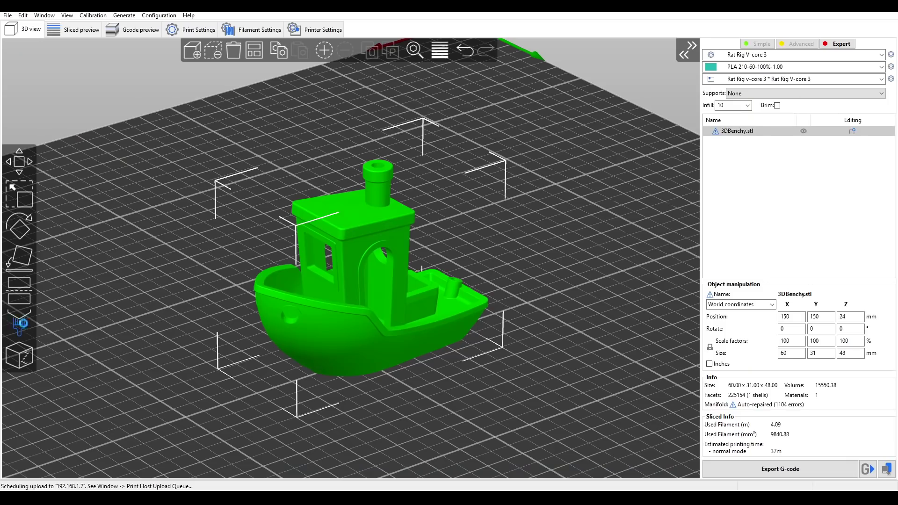
key("l")
left_click_drag(195, 382, 409, 313)
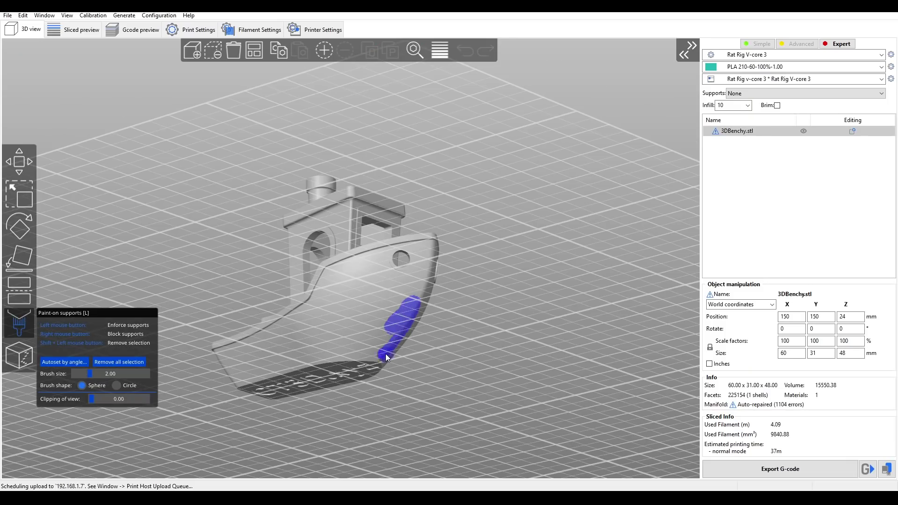
- Set supports to 'For support enforcers only' and inspect the sliced Benchy from above
left_click(779, 94)
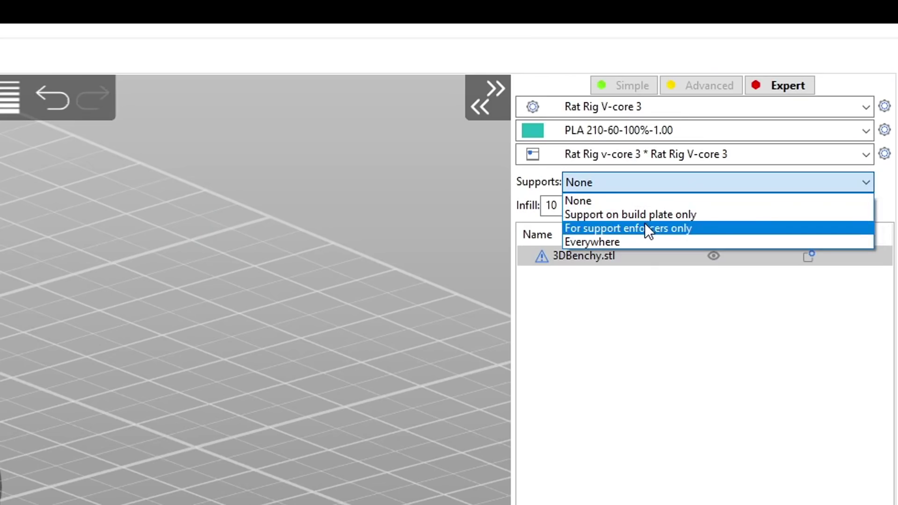
left_click(645, 225)
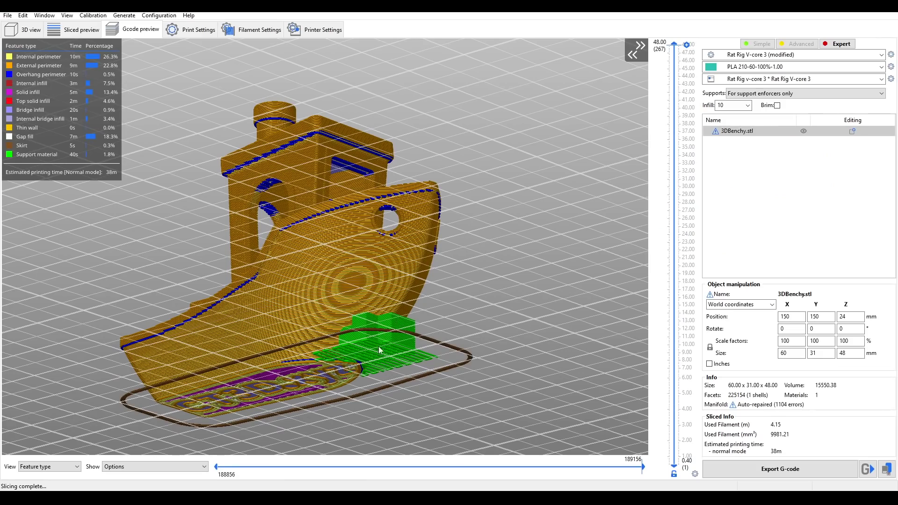
left_click_drag(403, 319, 426, 333)
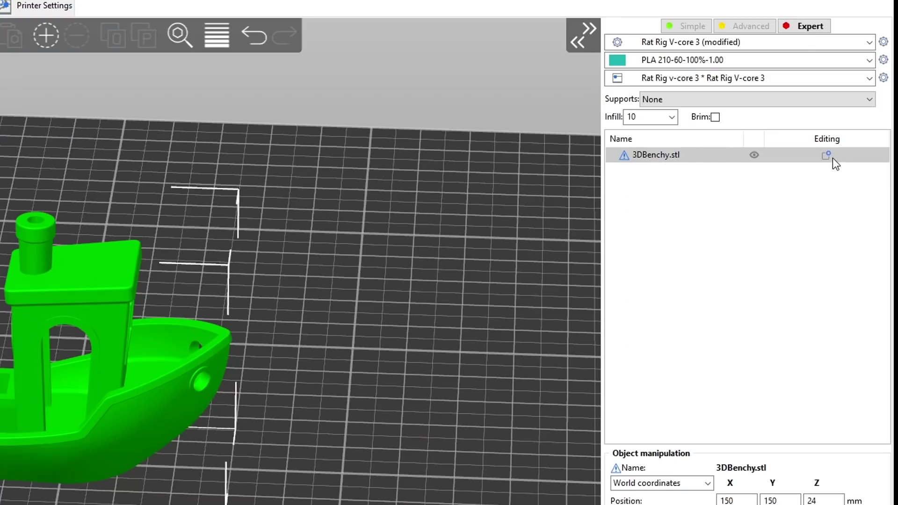
left_click(829, 156)
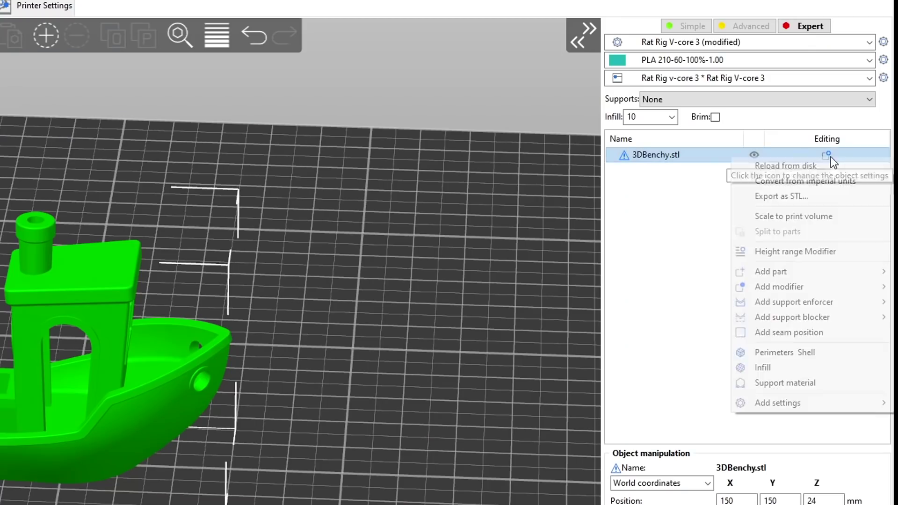
- Add a 0.00-10.00 mm height range modifier to the Benchy with 55% fill density
left_click(815, 251)
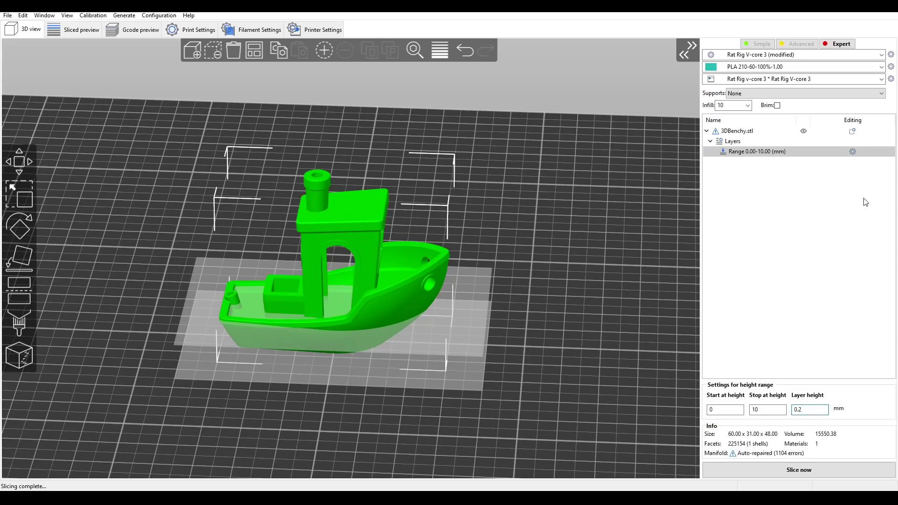
left_click(853, 152)
left_click(845, 396)
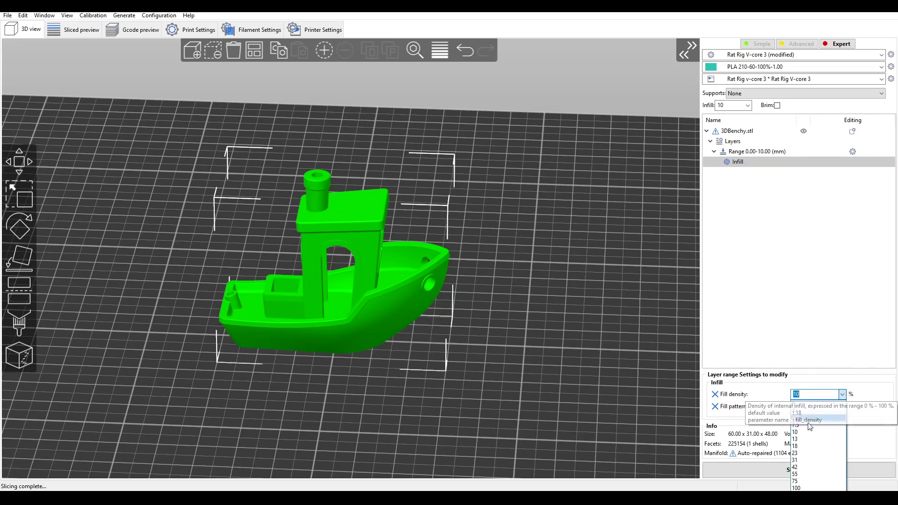
left_click(817, 477)
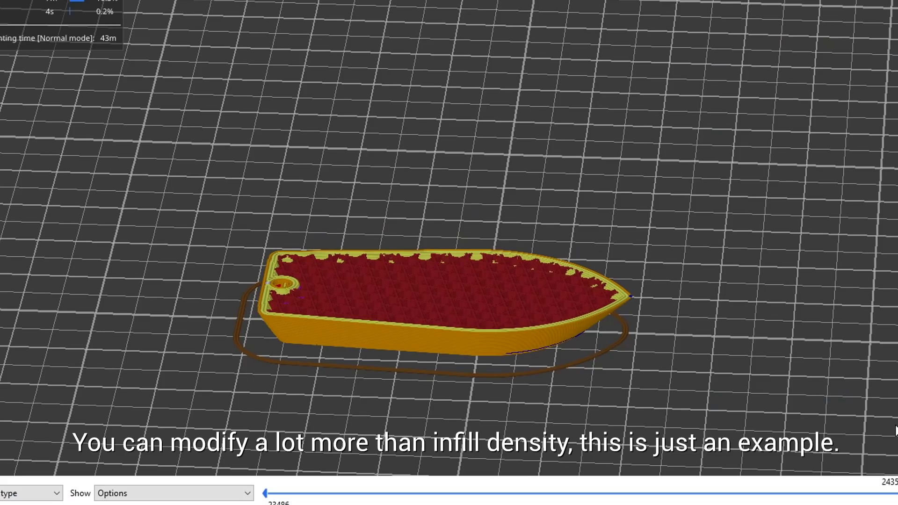
- Step the sliced preview up through the hull layers to the boat's top deck
left_click_drag(895, 428, 895, 288)
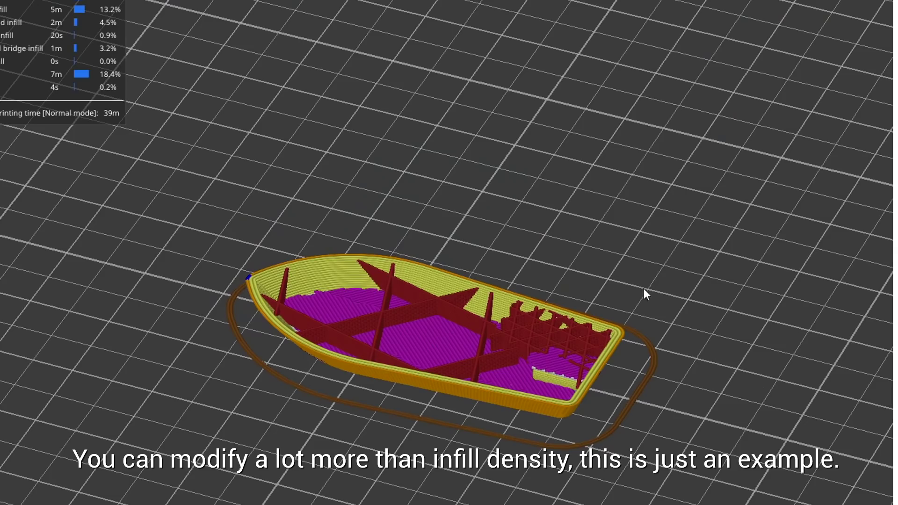
key("Up")
key("Up")
key("Up")
key("Up")
key("Up")
key("Up")
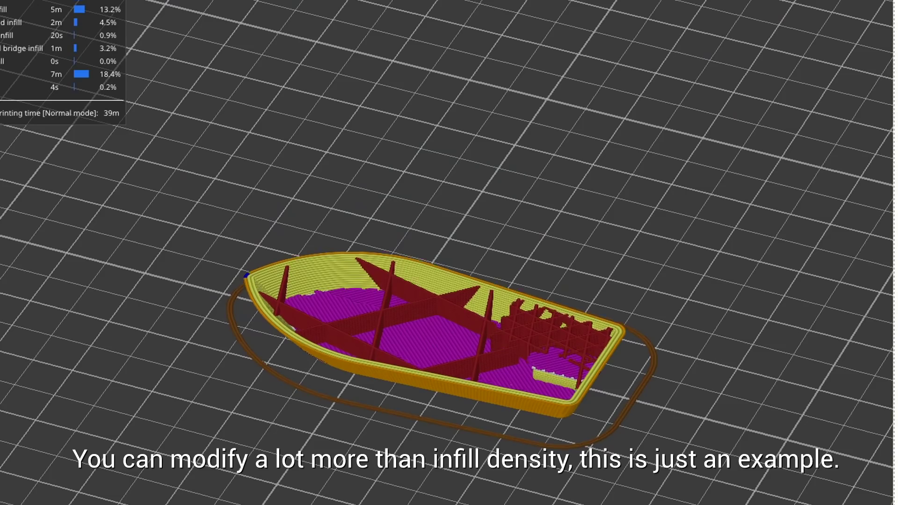
key("Up")
key("Up")
key("Up")
key("Up")
key("Up")
key("Up")
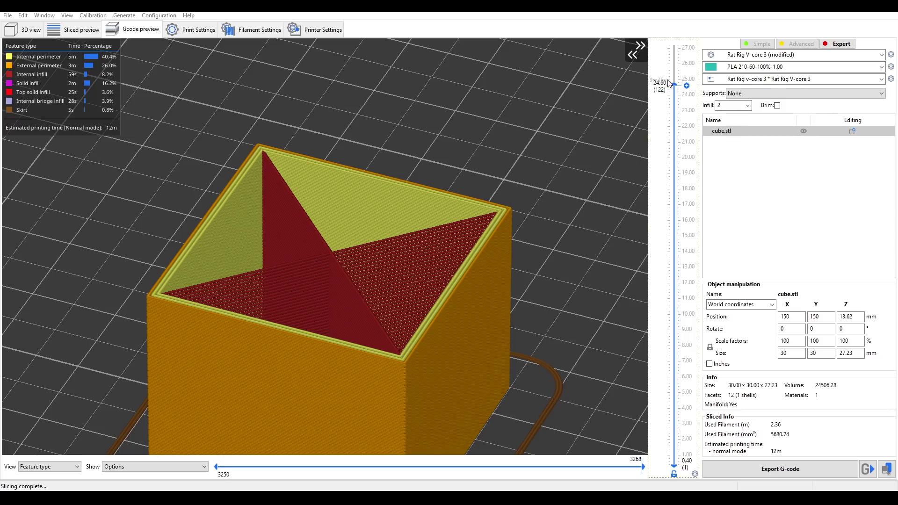
- Raise the preview's top layer from 24.60 to 26.80 to show the cube's solid top layers
left_click_drag(676, 85, 681, 62)
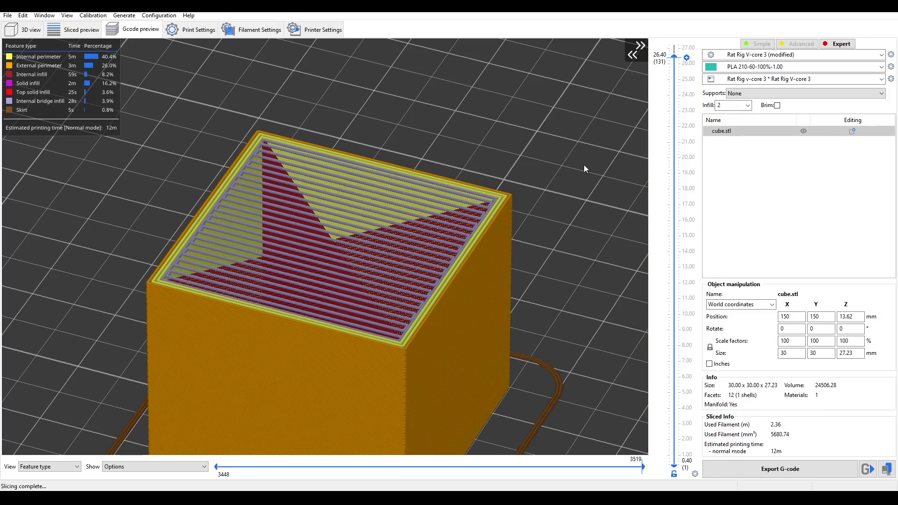
left_click_drag(675, 58, 679, 49)
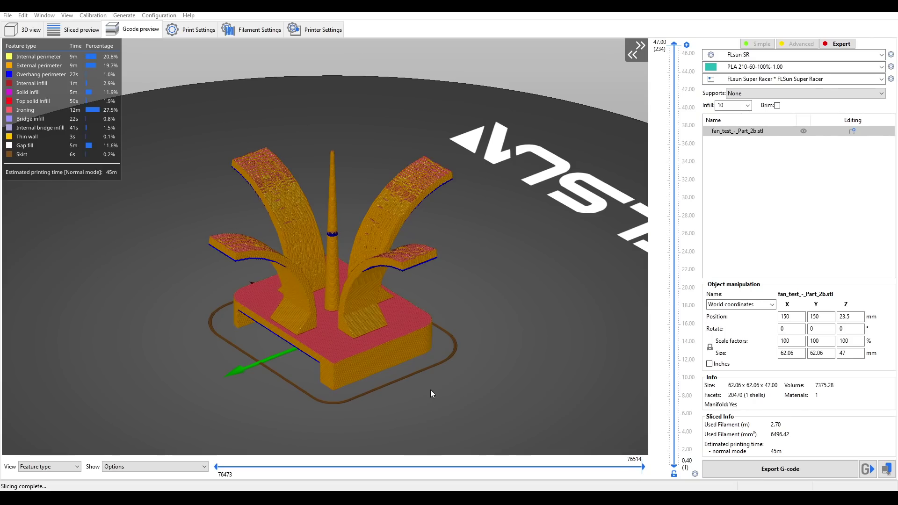
- Orbit the fan_test_-_Part_2b.stl preview to view its underside, then zoom in
left_click_drag(386, 394, 389, 350)
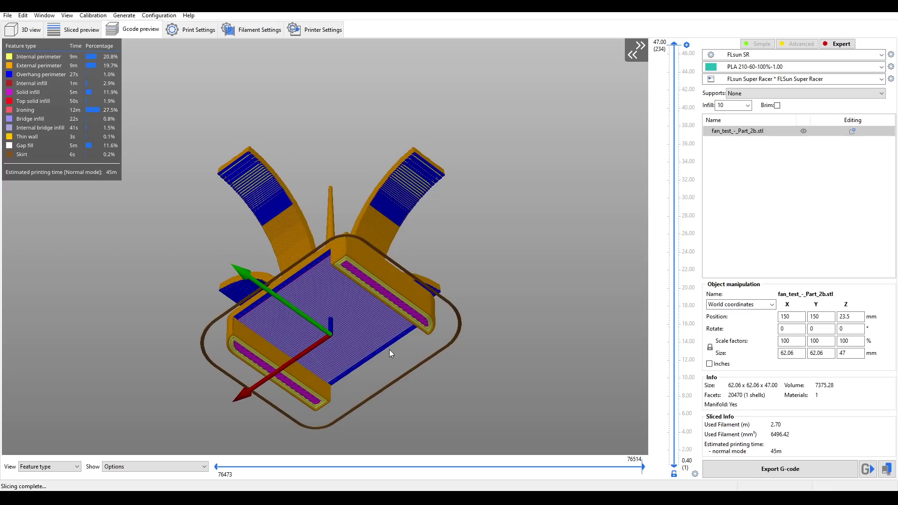
scroll(523, 338, "up", 5)
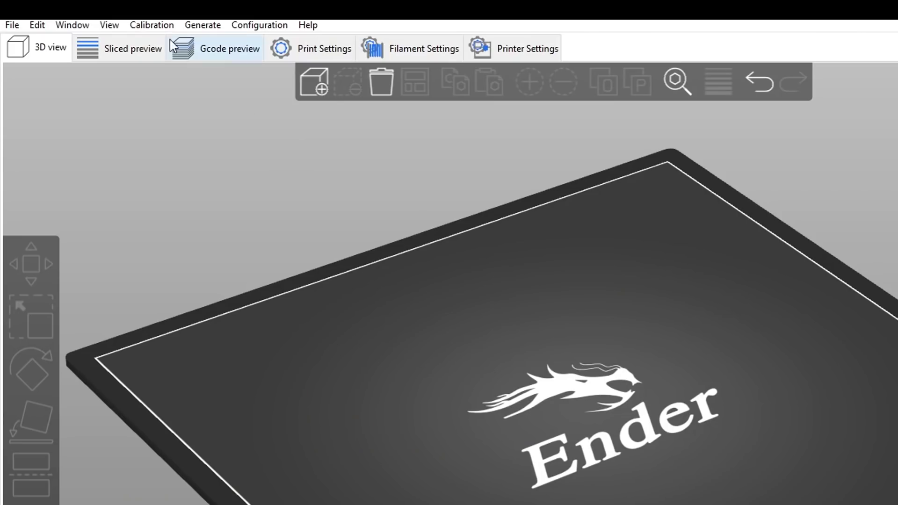
- Scroll through the Filament Flow calibration guide, then show the Ender-3 H2 printer settings
left_click(156, 29)
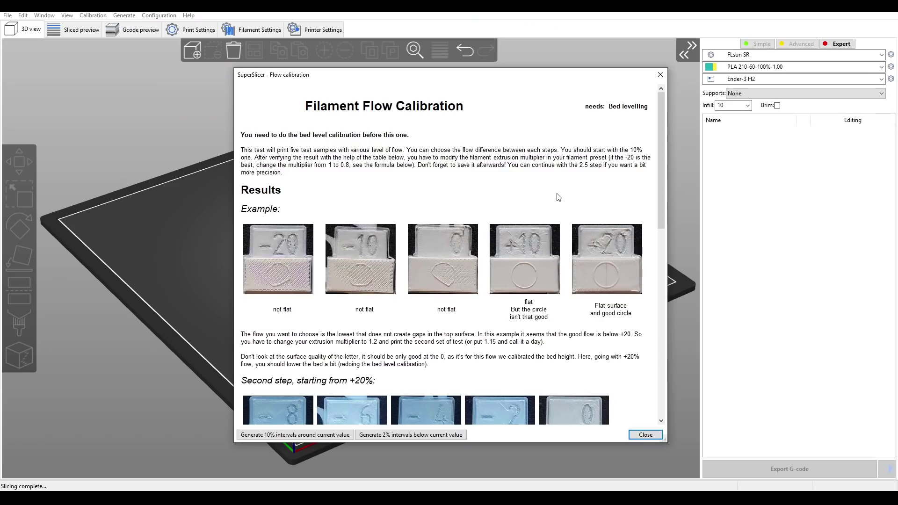
scroll(557, 193, "down", 4)
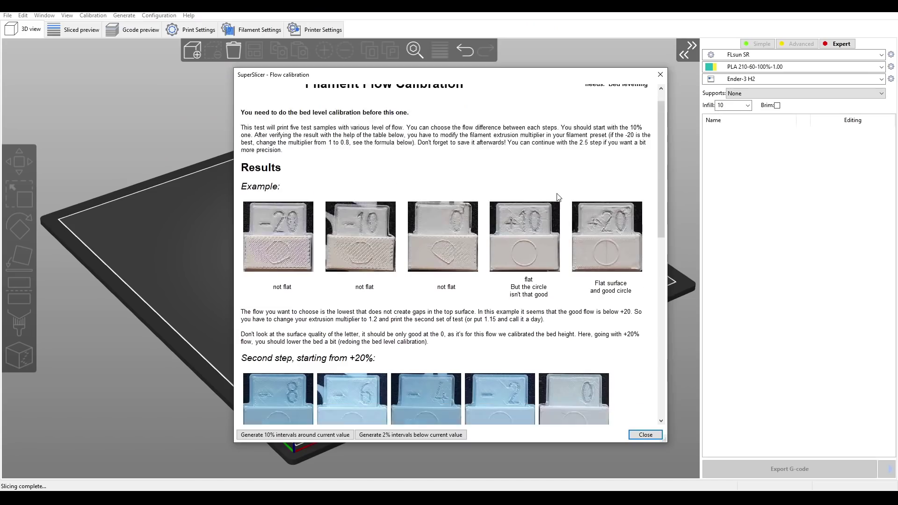
scroll(556, 193, "down", 4)
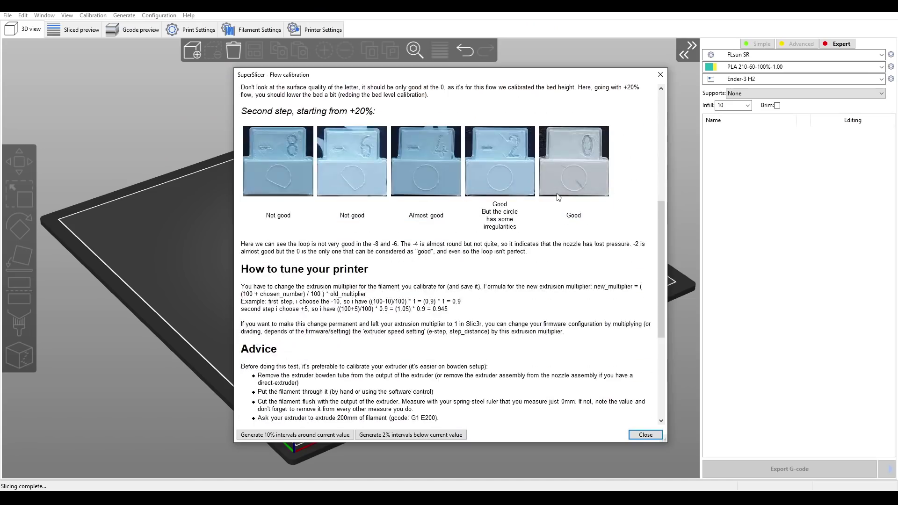
scroll(558, 197, "down", 4)
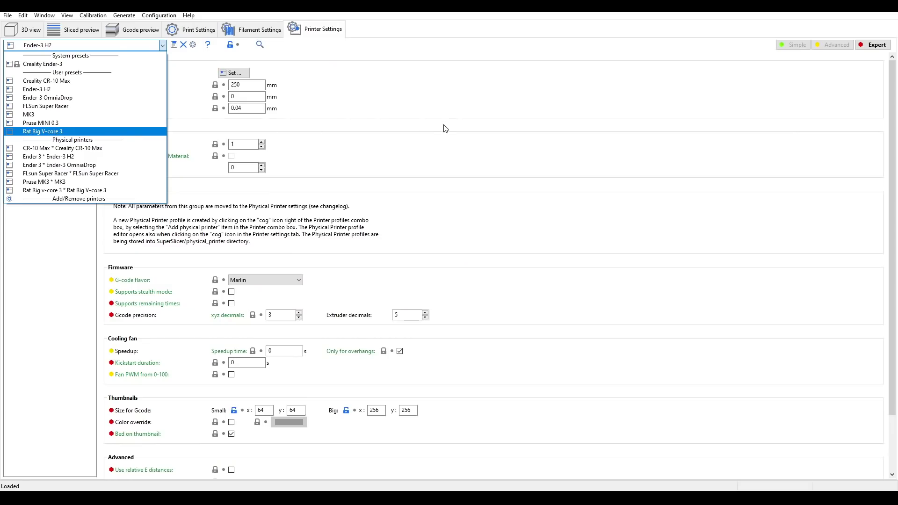
key("Escape")
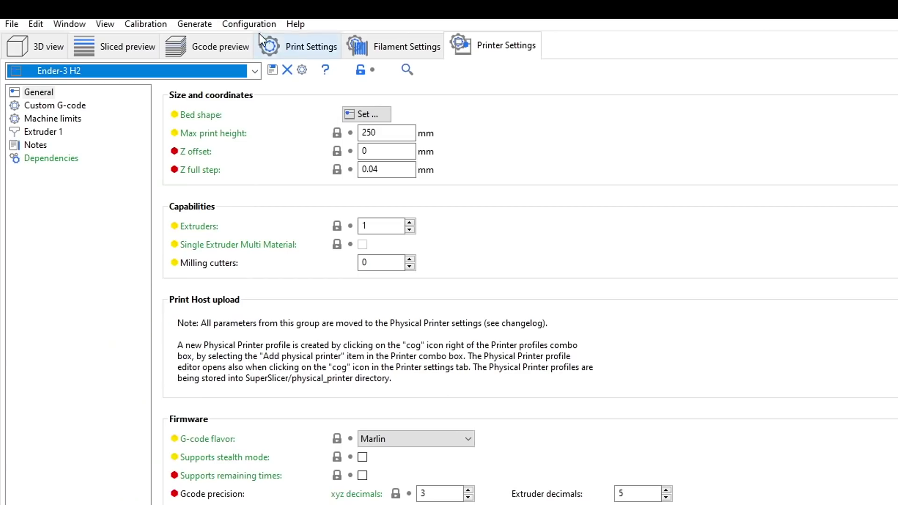
- Browse the Creality printer list in the Configuration Wizard
left_click(254, 25)
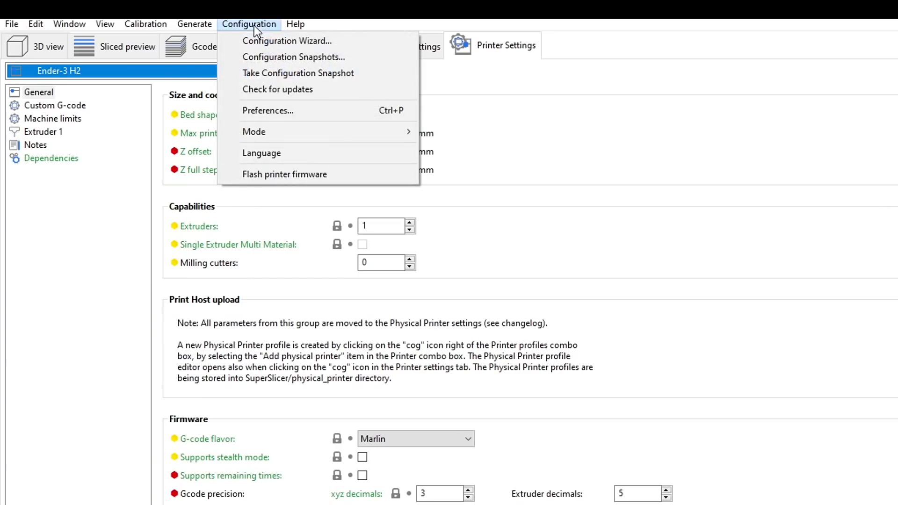
left_click(265, 41)
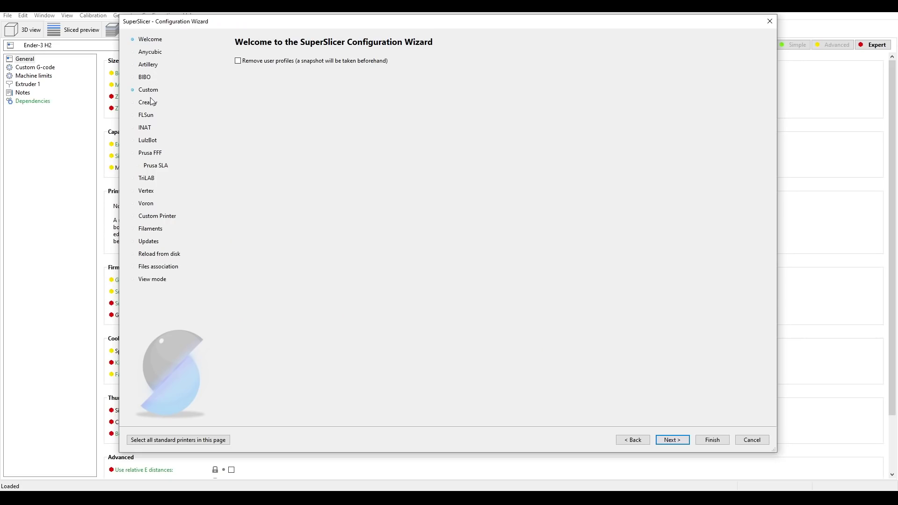
left_click(149, 102)
scroll(405, 148, "down", 10)
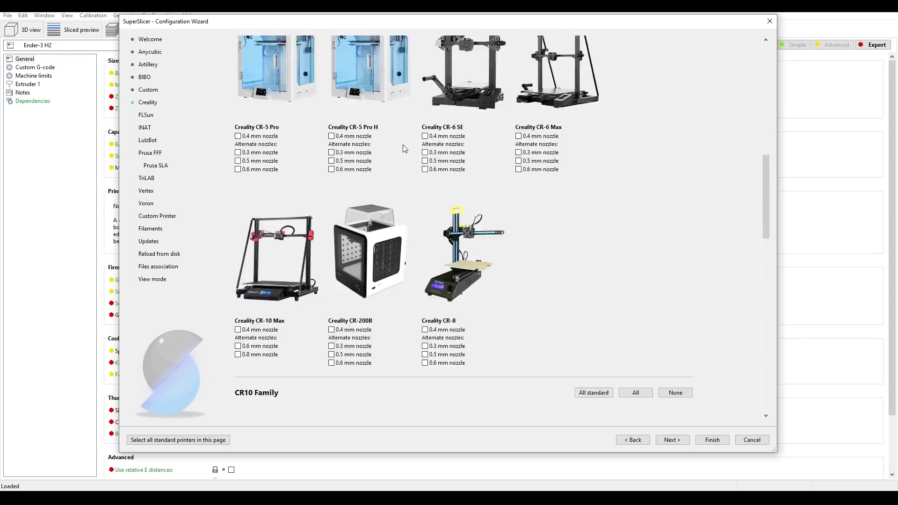
scroll(405, 148, "down", 10)
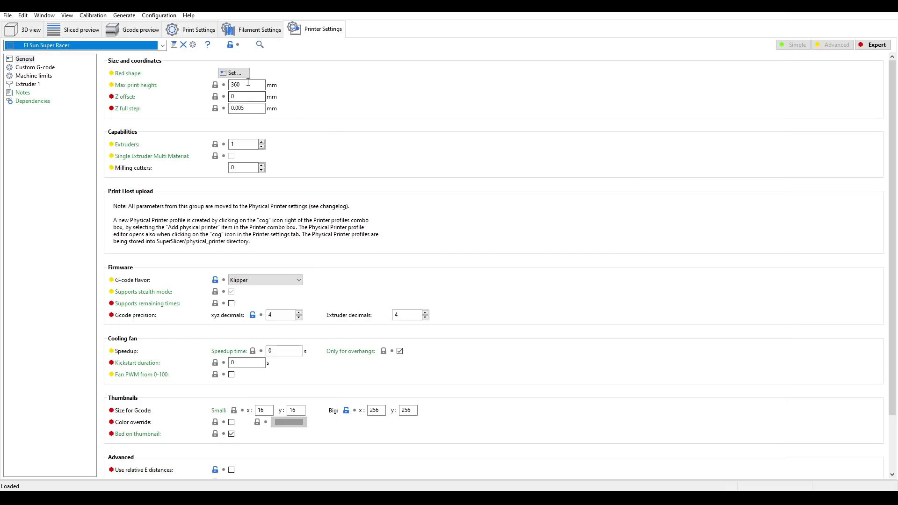
- View the FLSun Super Racer's bed shape, then list the available filament presets
left_click(234, 72)
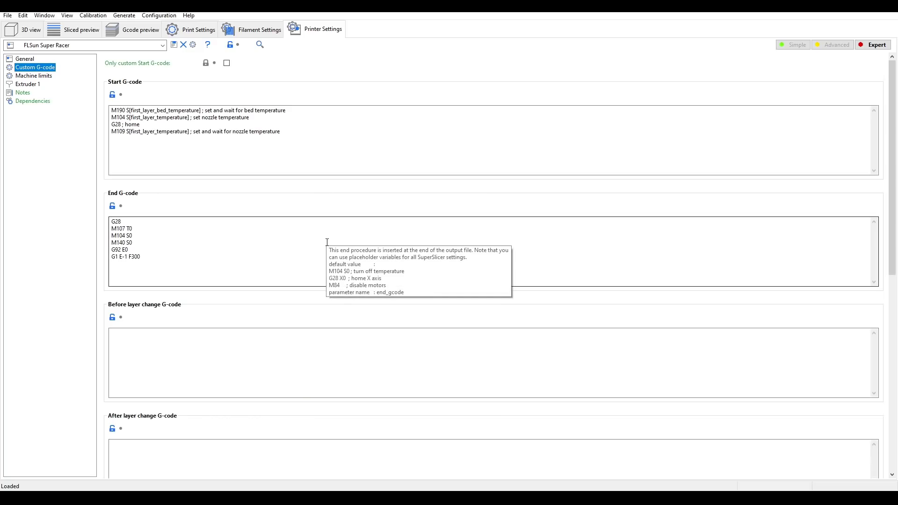
left_click(253, 30)
left_click(162, 46)
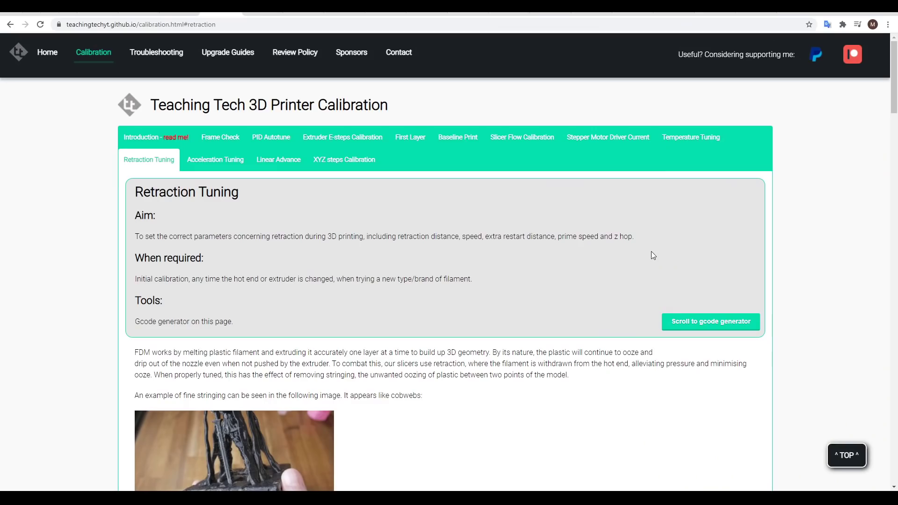
- Jump to the retraction tower gcode generator and scroll down its form
left_click(700, 323)
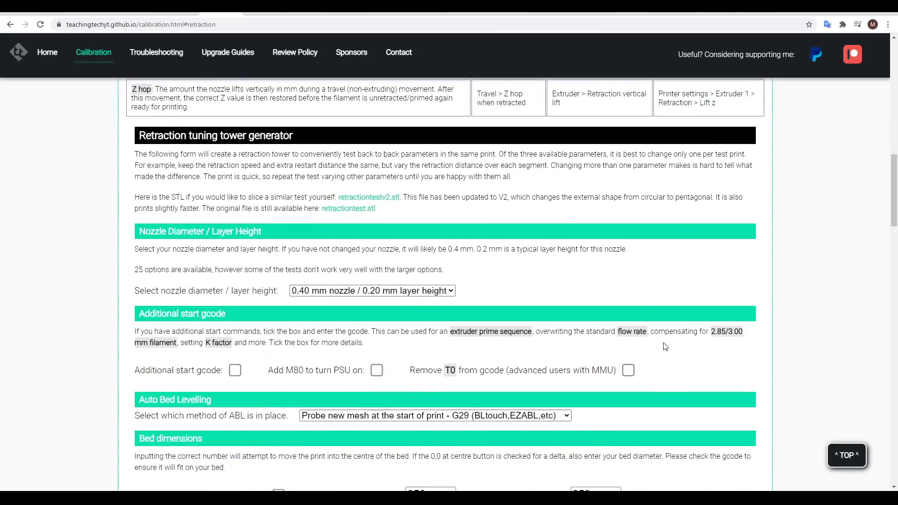
scroll(520, 374, "down", 10)
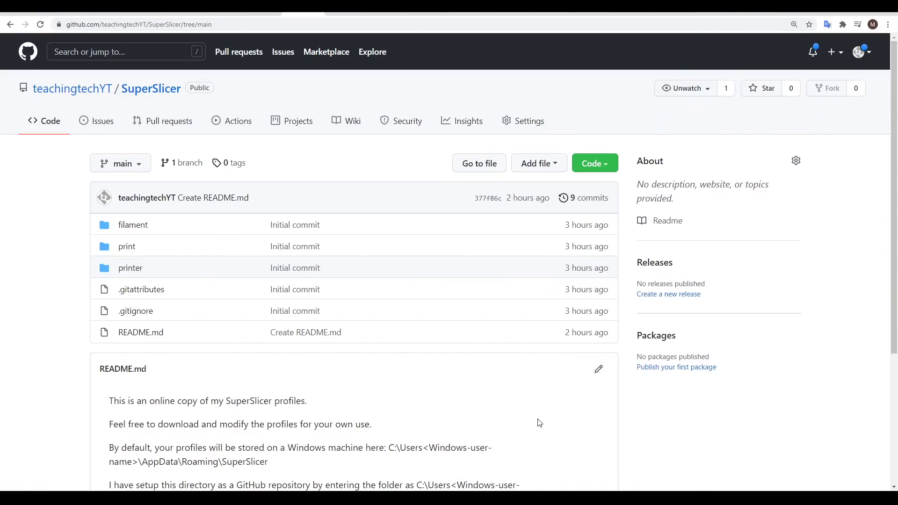
- Open the repository's 'print' folder to list its five .ini print profiles
left_click(128, 247)
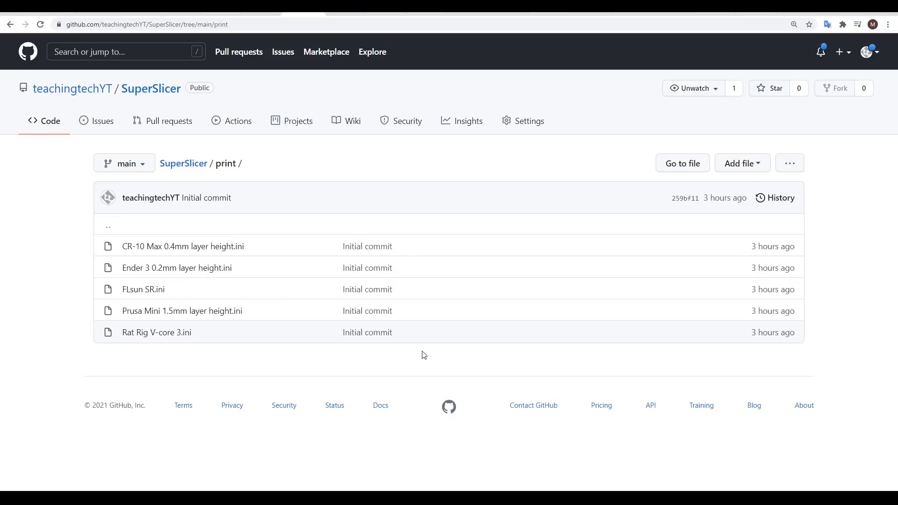